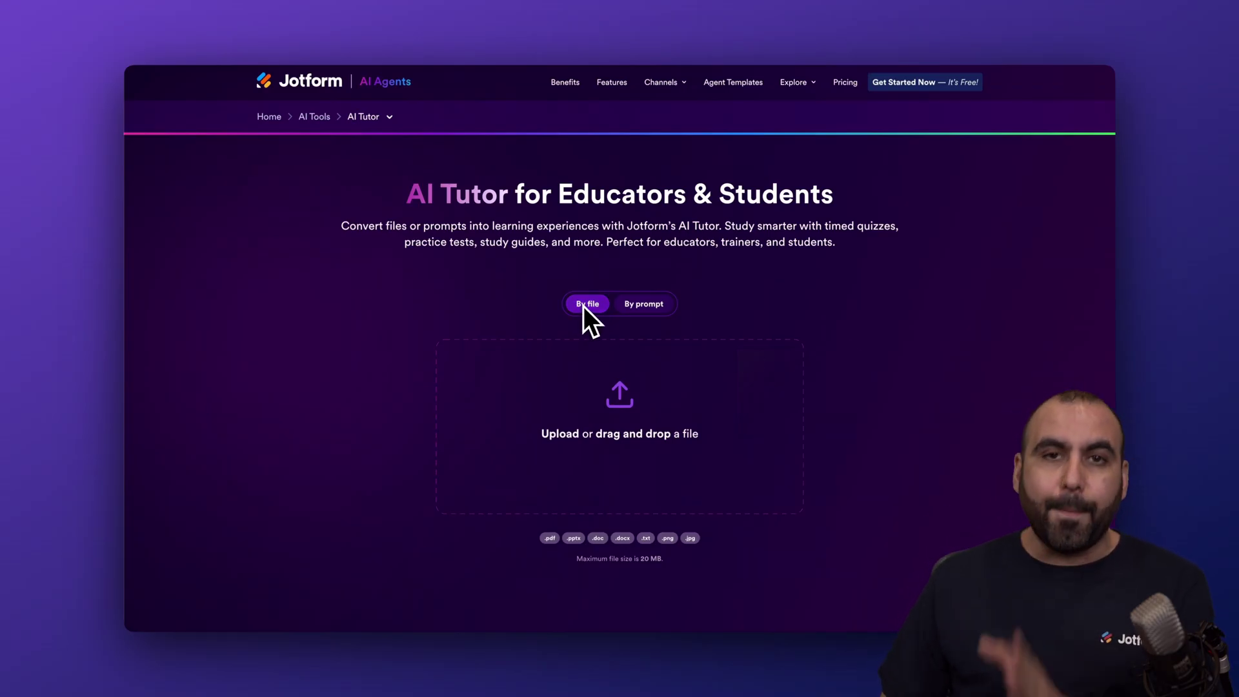
Step: Switch the AI Tutor to By prompt mode to describe the quiz in text
{"action": "left_click", "coordinate": [645, 308]}
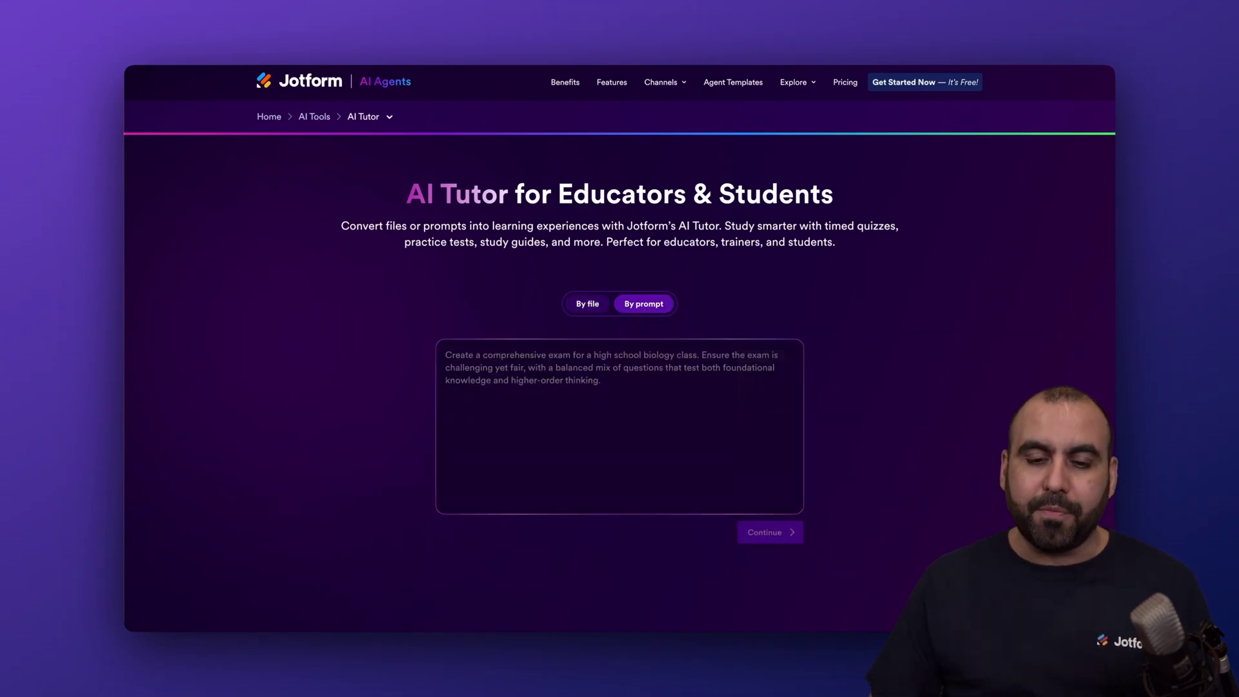
Step: Return to By file mode, upload constitution.pdf, and continue to generate the tutor
{"action": "left_click", "coordinate": [592, 308]}
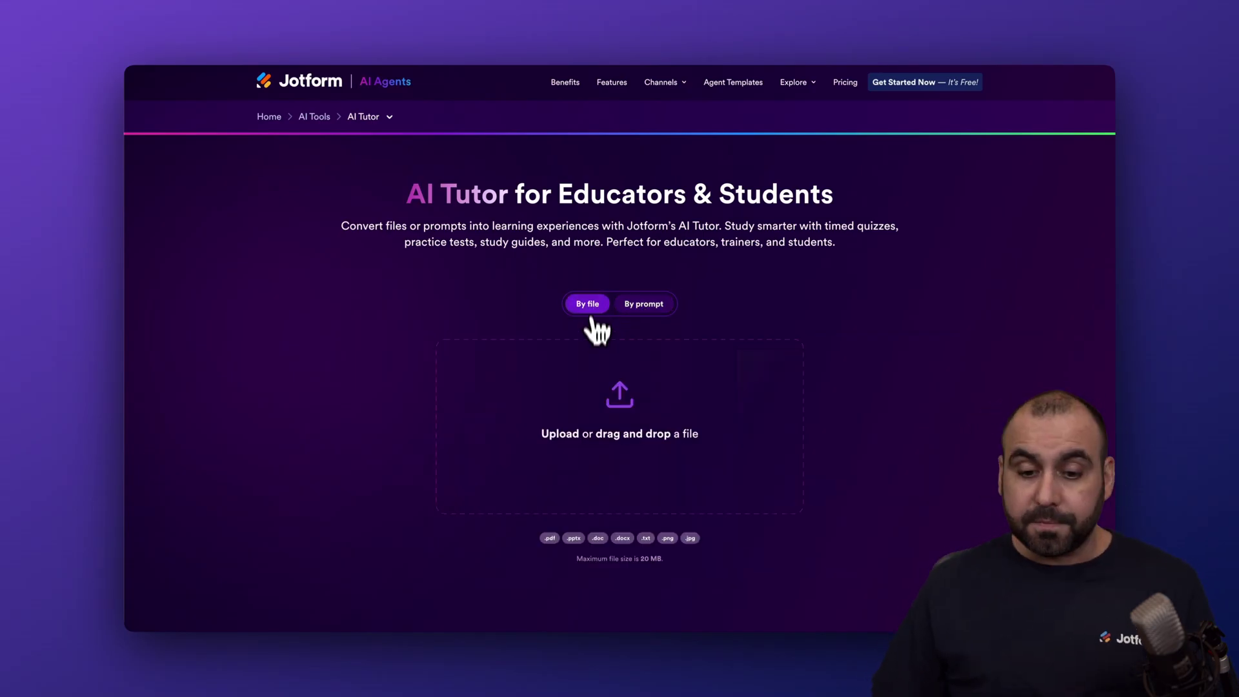
{"action": "left_click", "coordinate": [610, 414]}
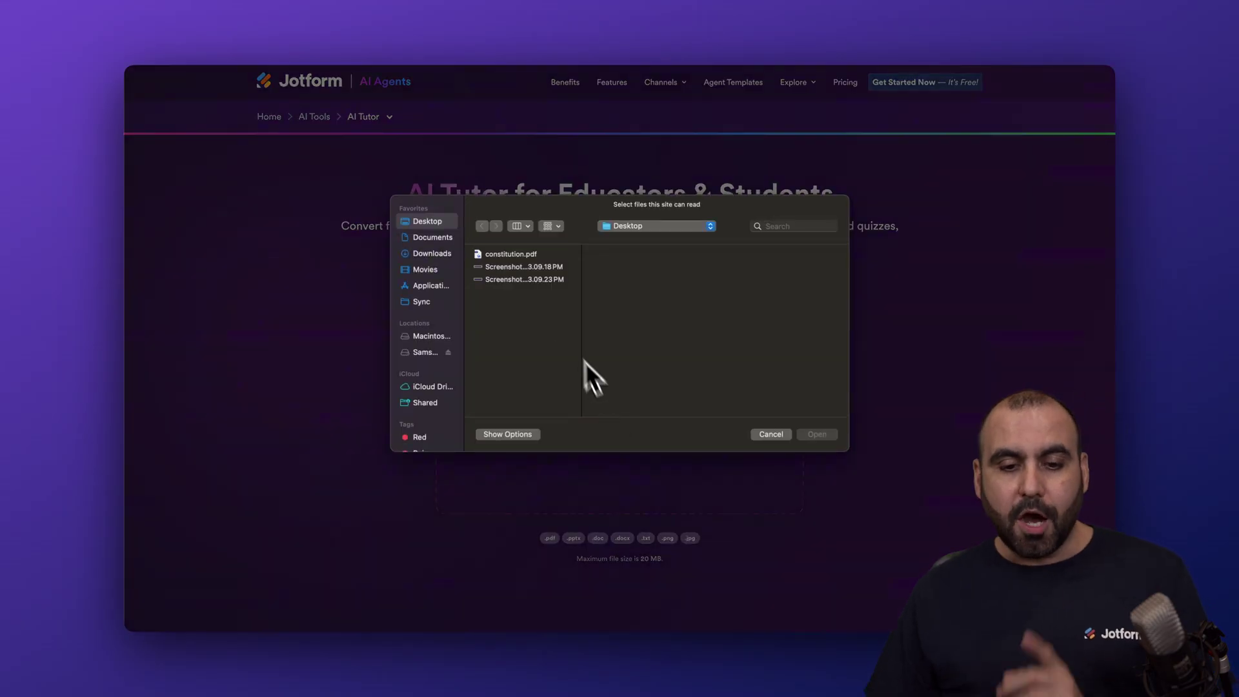
{"action": "double_click", "coordinate": [516, 257]}
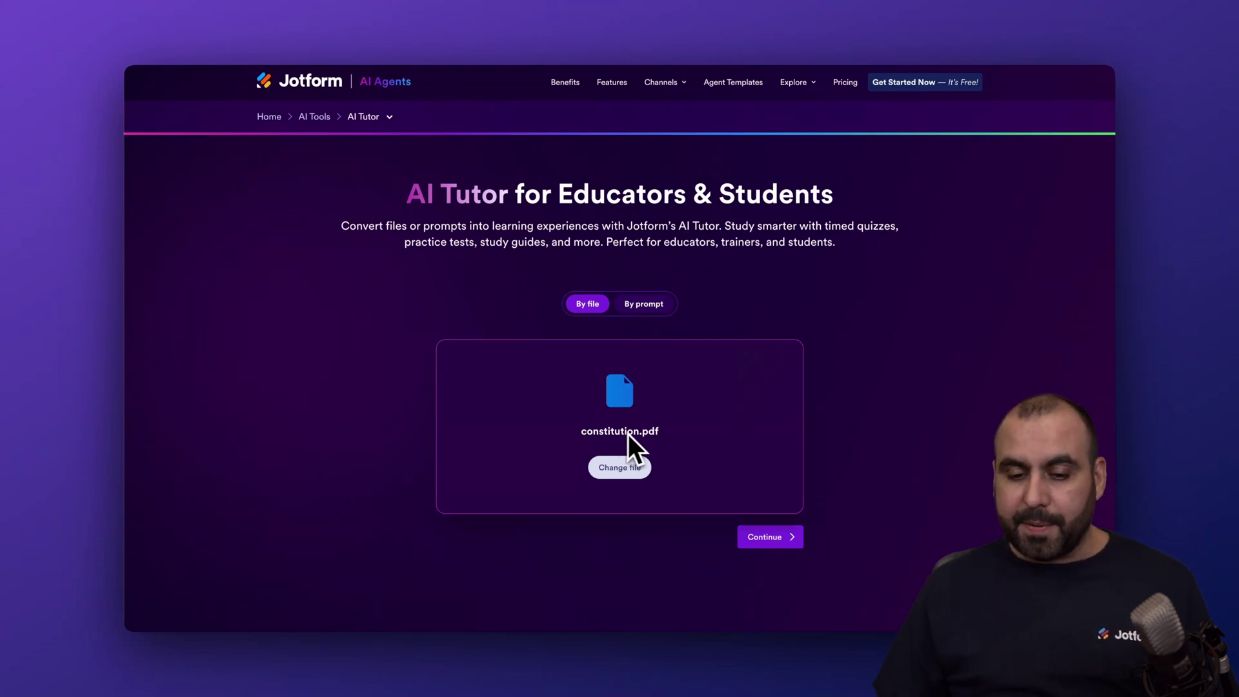
{"action": "left_click", "coordinate": [761, 545]}
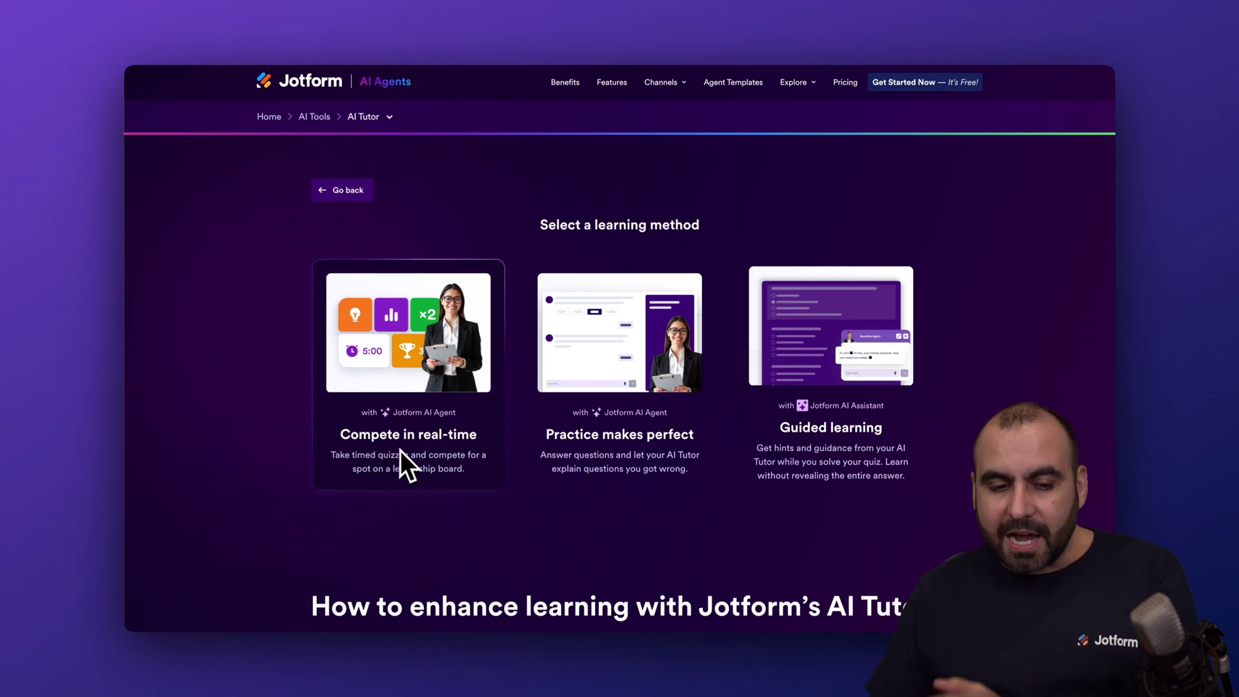
Step: Choose the Compete in real-time learning method for the generated tutor
{"action": "left_click", "coordinate": [429, 354]}
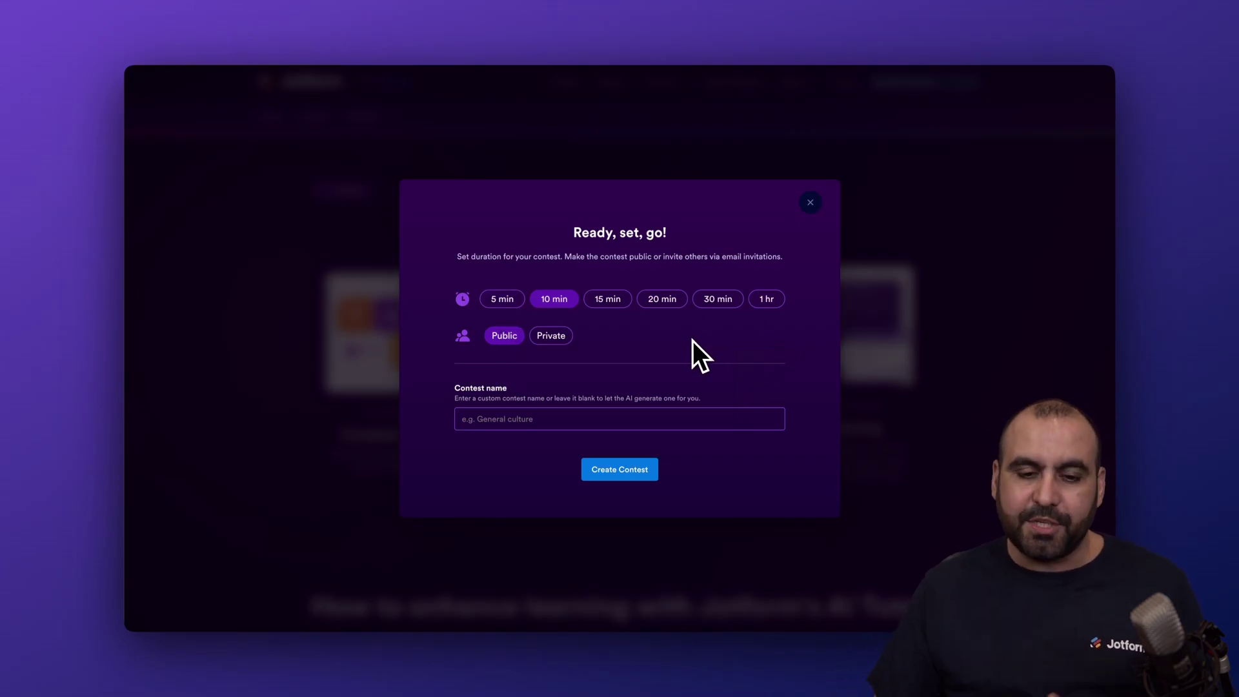
Step: Create a Public 5-minute contest with a custom contest name
{"action": "left_click", "coordinate": [515, 302]}
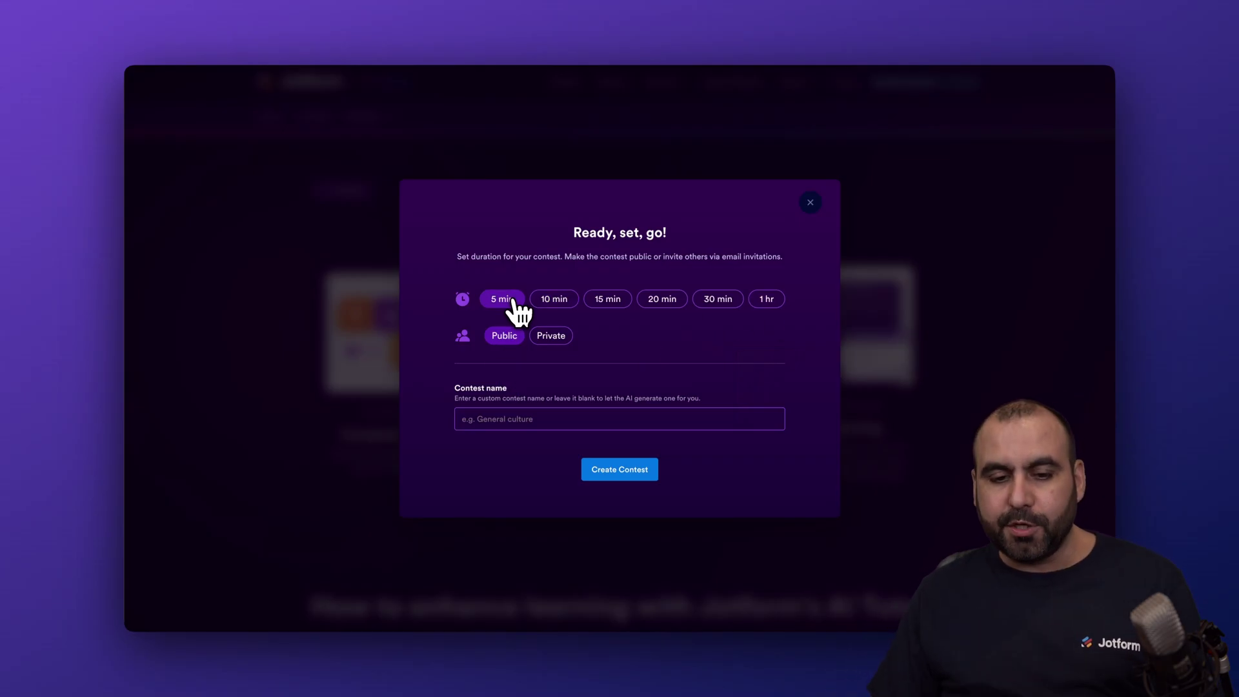
{"action": "left_click", "coordinate": [552, 337]}
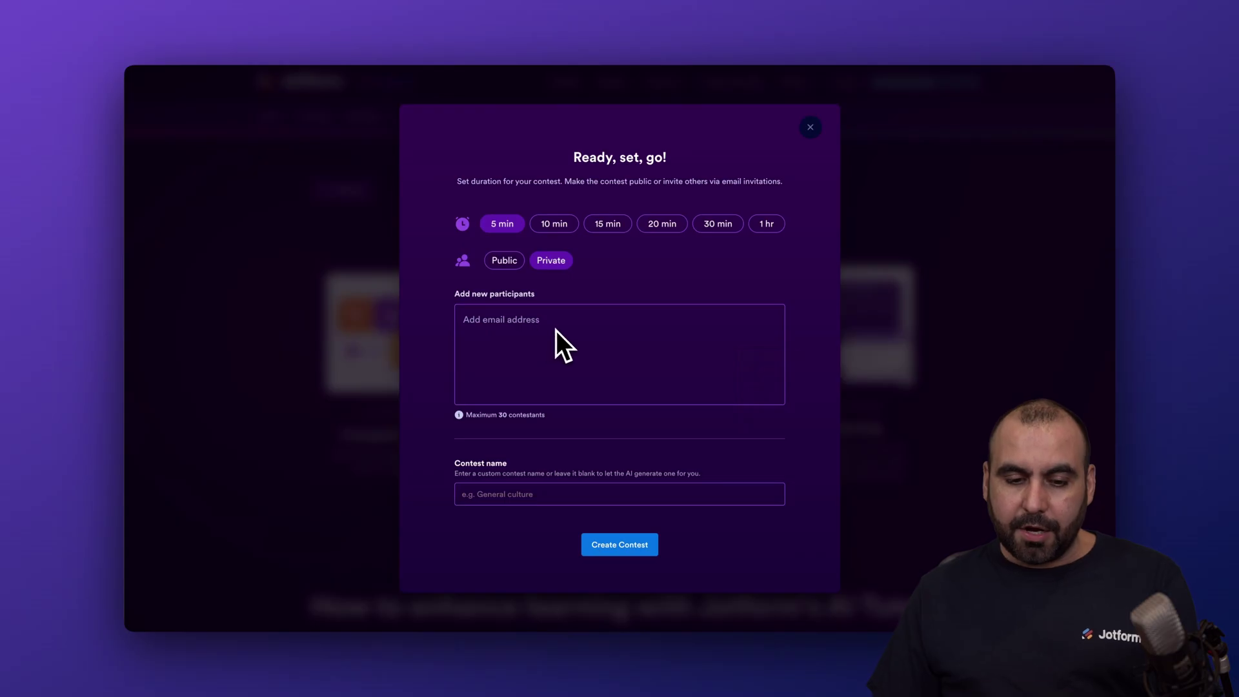
{"action": "left_click", "coordinate": [507, 263]}
{"action": "left_click", "coordinate": [486, 418]}
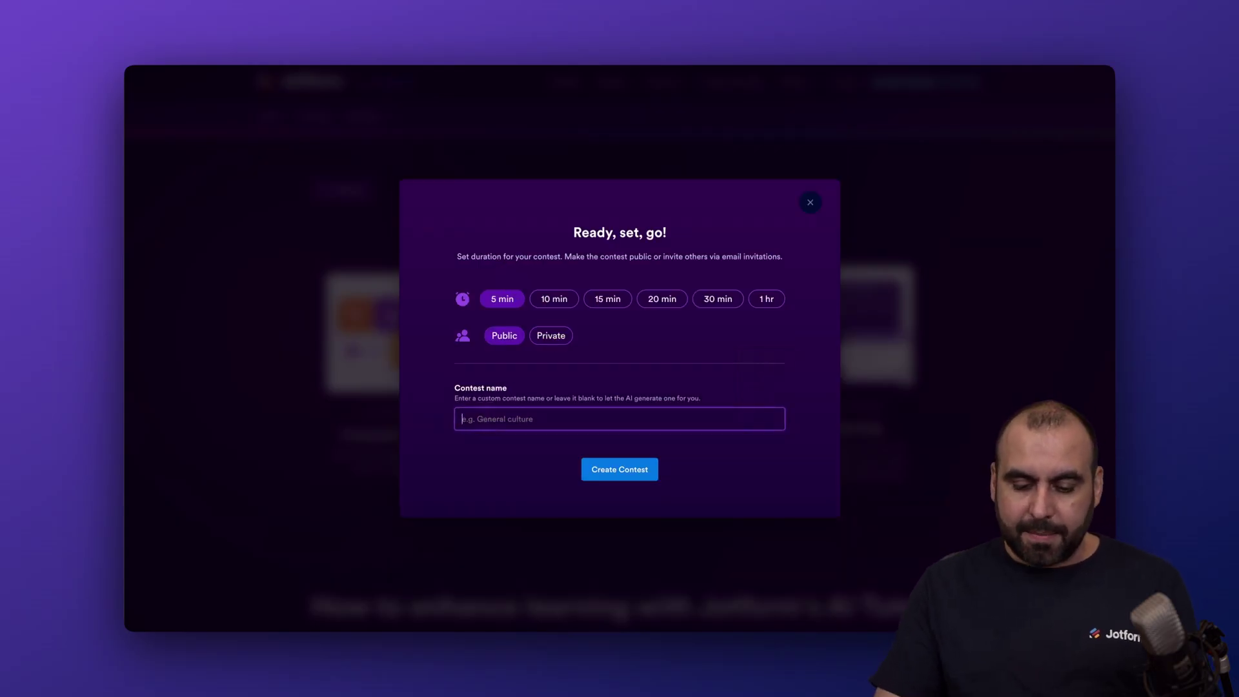
{"action": "type", "text": "Jordan"}
{"action": "left_click", "coordinate": [620, 470]}
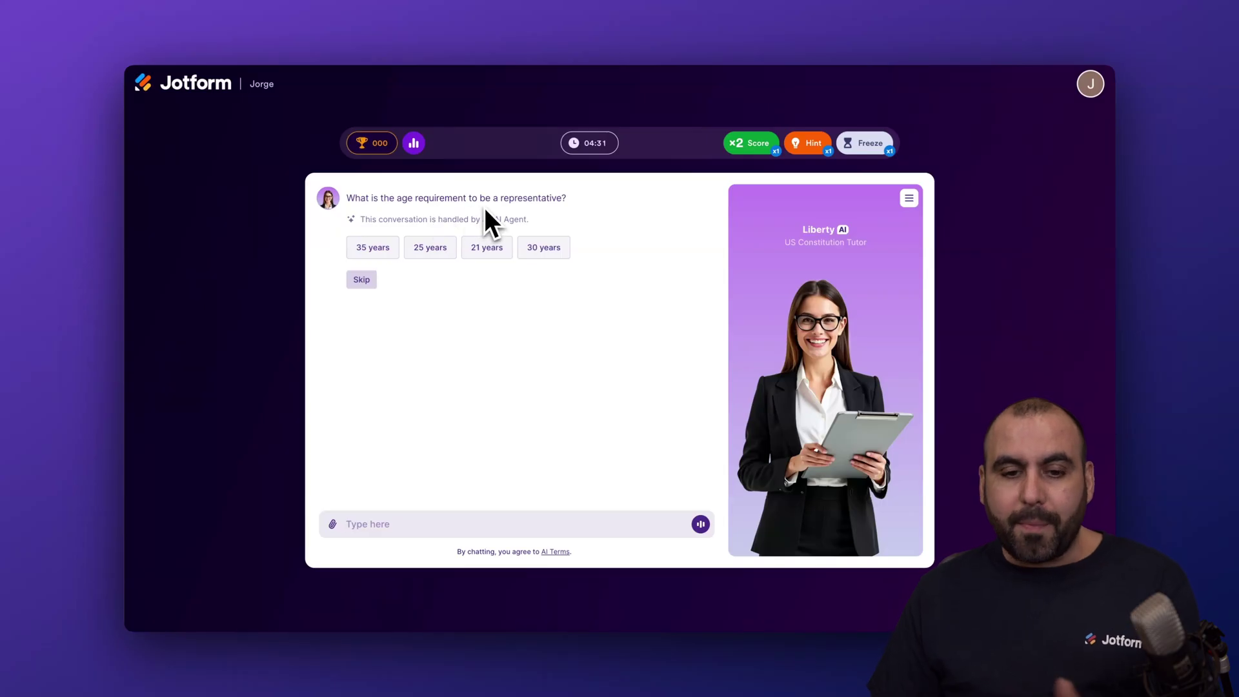
Step: Answer the contest questions: 25 years, The Senate, Two, Yes, then the next question
{"action": "left_click", "coordinate": [441, 251]}
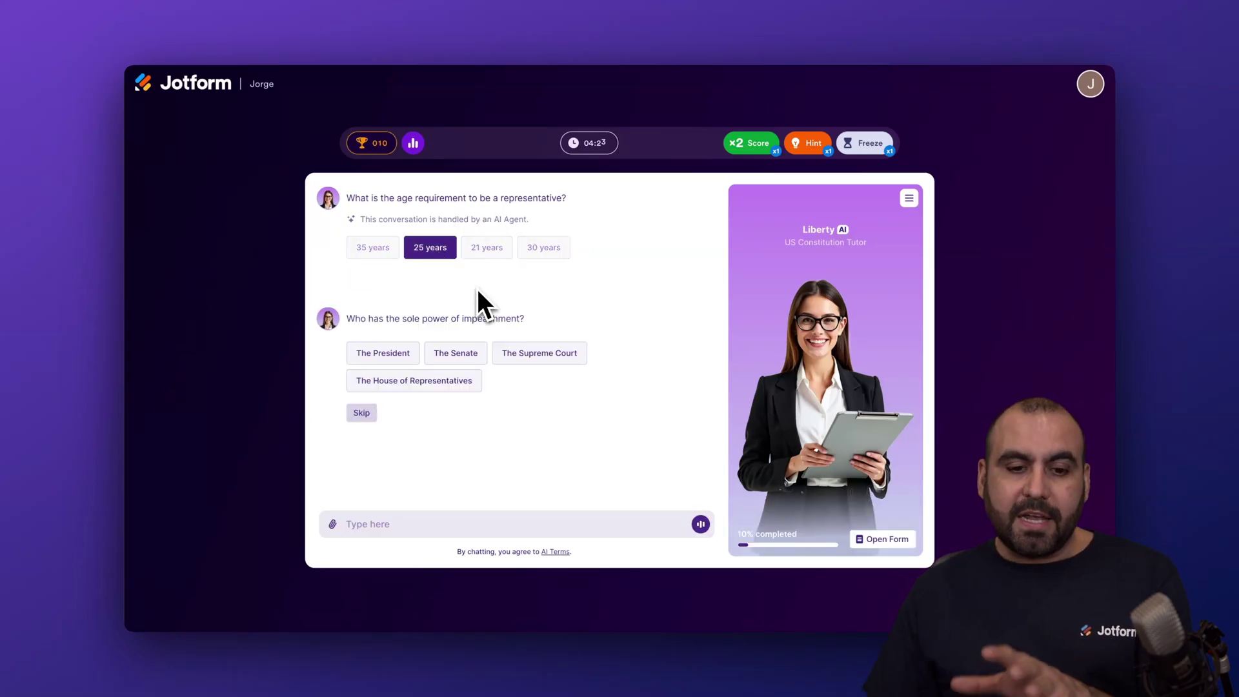
{"action": "left_click", "coordinate": [458, 356]}
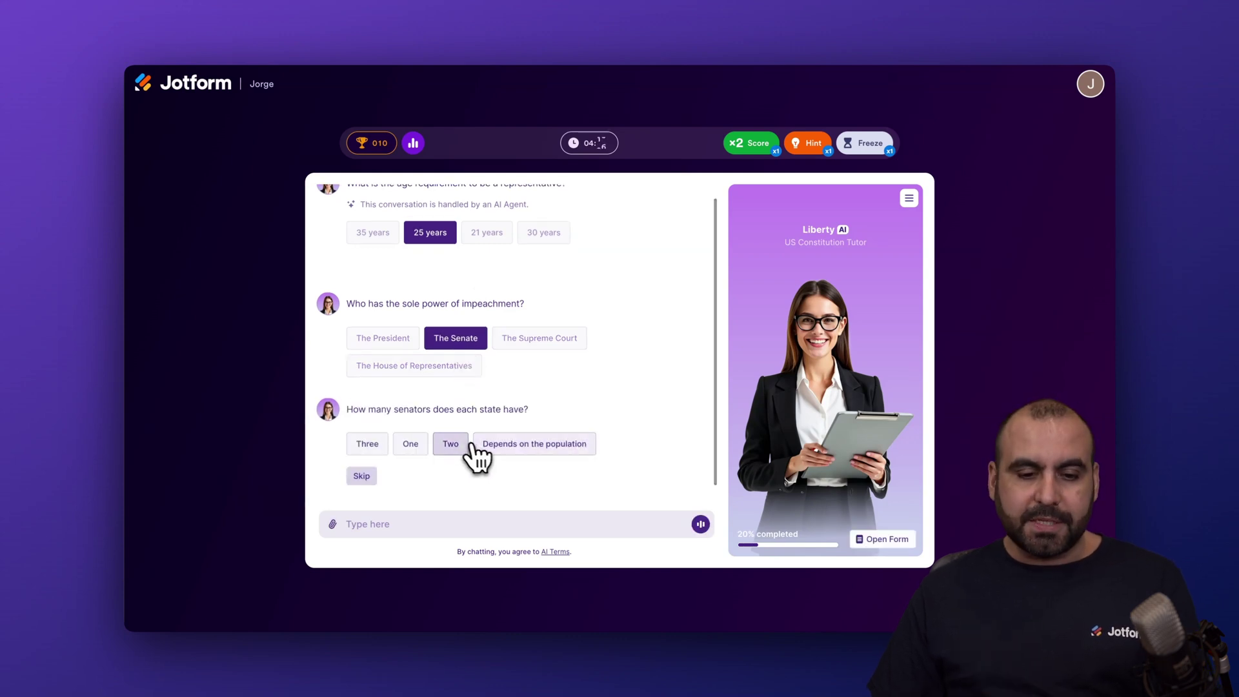
{"action": "left_click", "coordinate": [458, 446]}
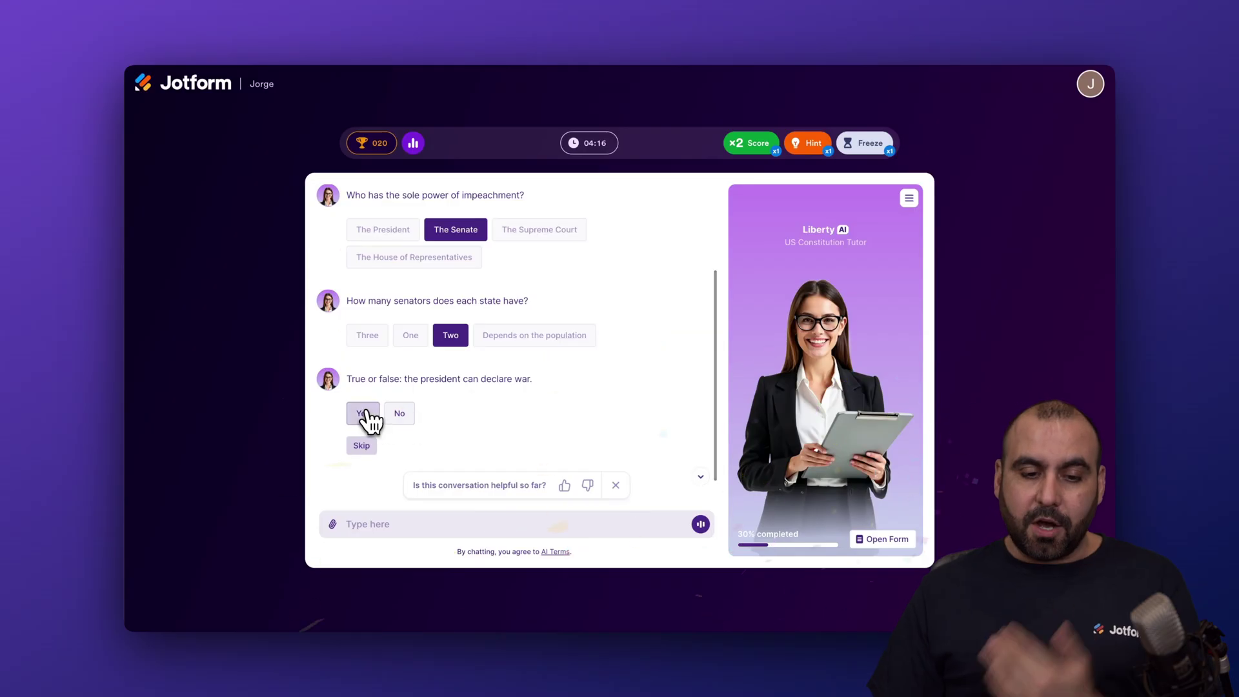
{"action": "left_click", "coordinate": [364, 413]}
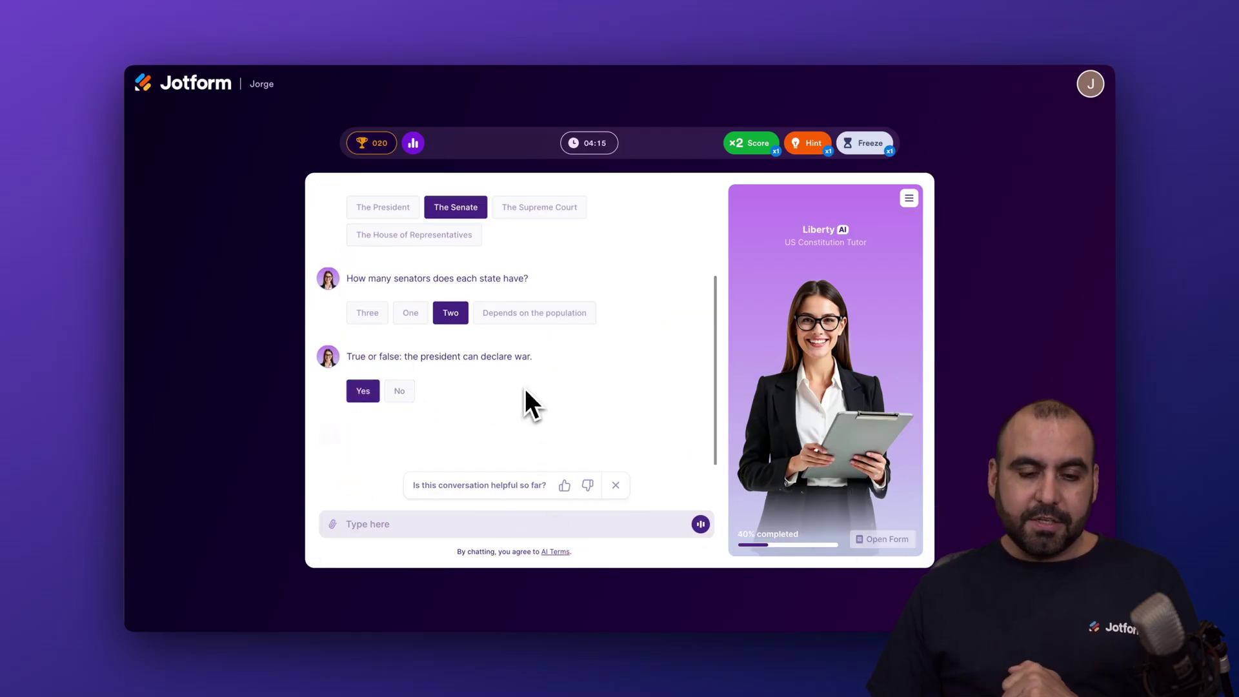
{"action": "left_click", "coordinate": [466, 408]}
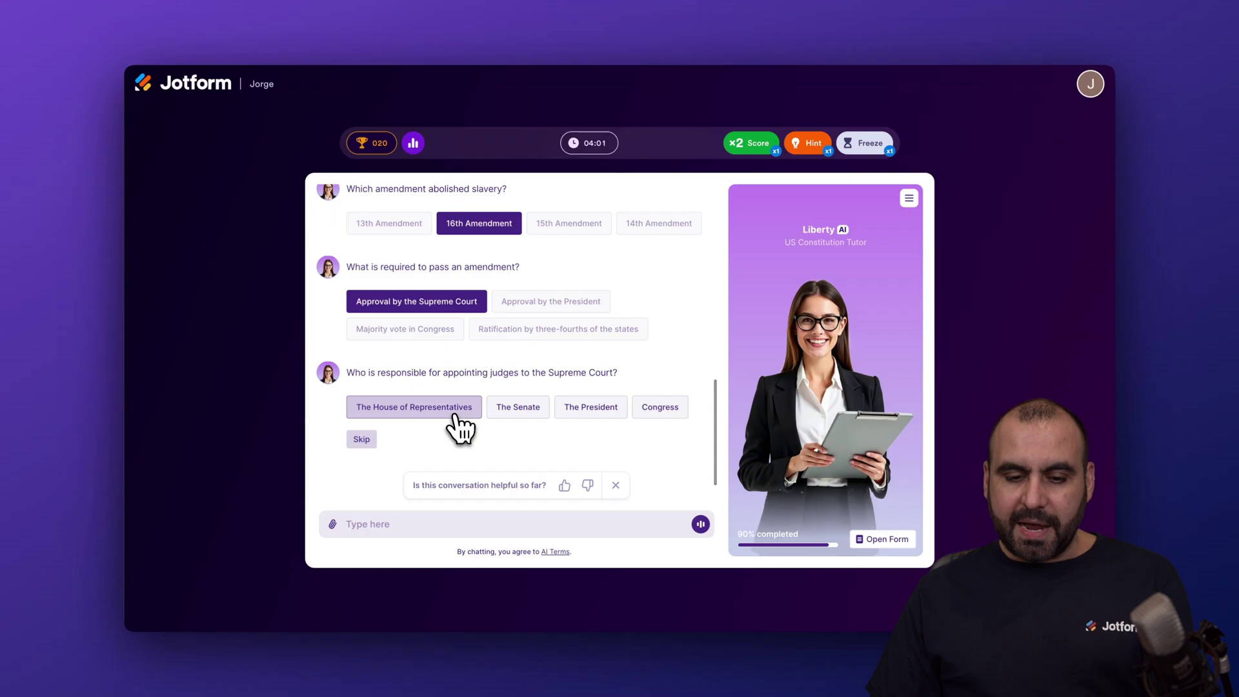
Step: Use the x2 Score, Hint and Freeze power-ups, then answer The House of Representatives
{"action": "left_click", "coordinate": [757, 147]}
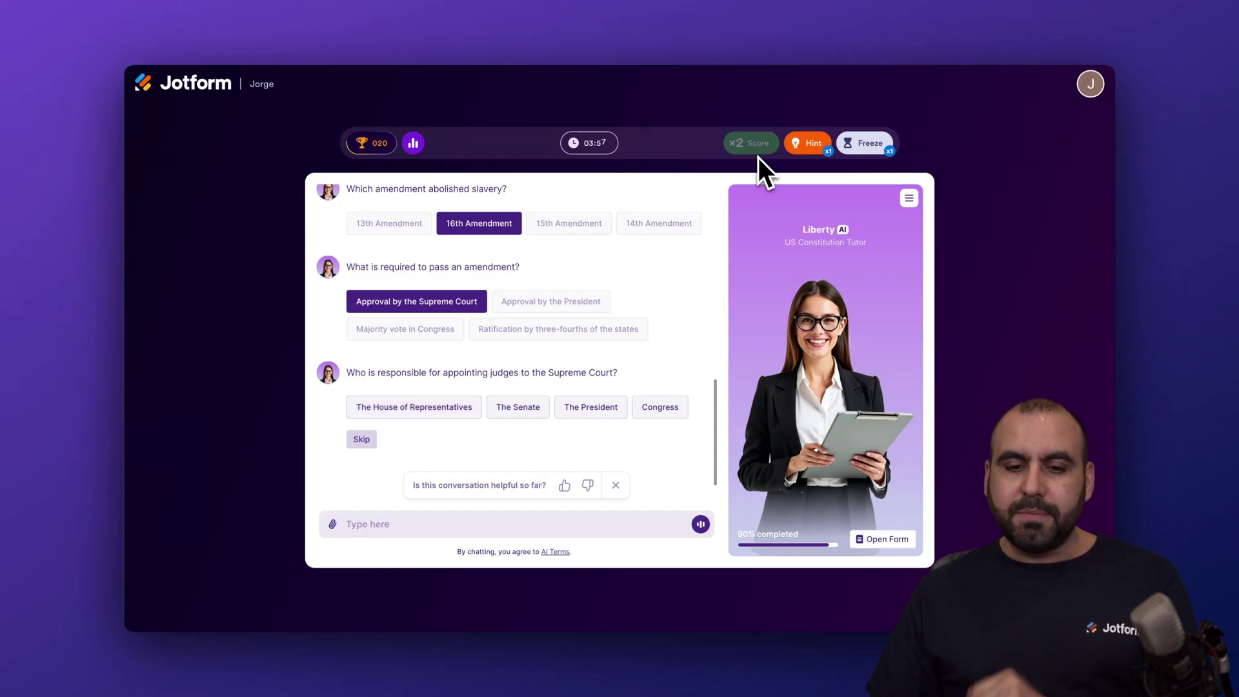
{"action": "left_click", "coordinate": [814, 146]}
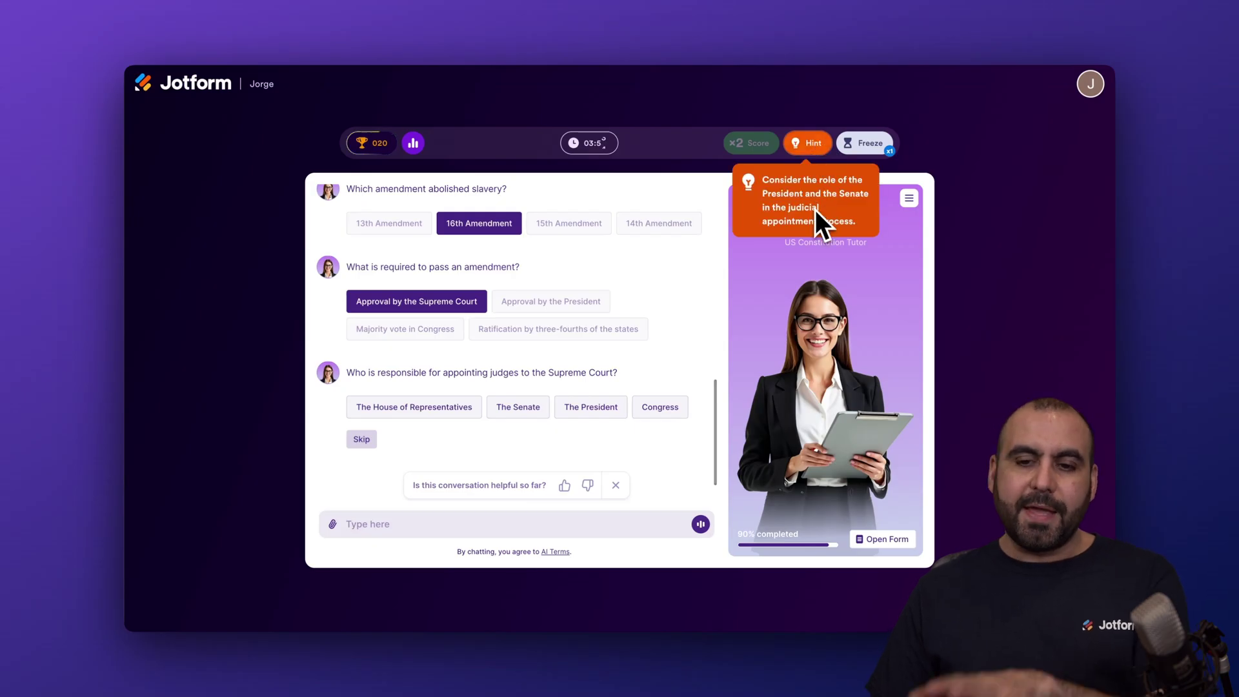
{"action": "left_click", "coordinate": [865, 143]}
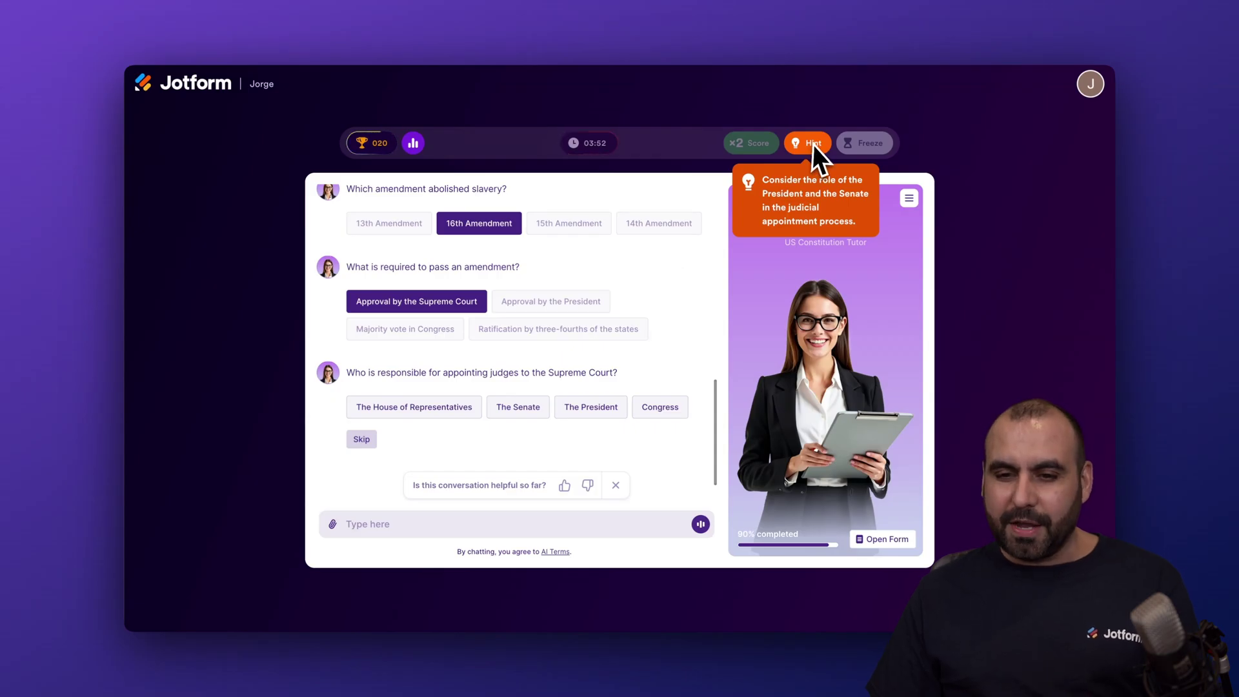
{"action": "left_click", "coordinate": [445, 412]}
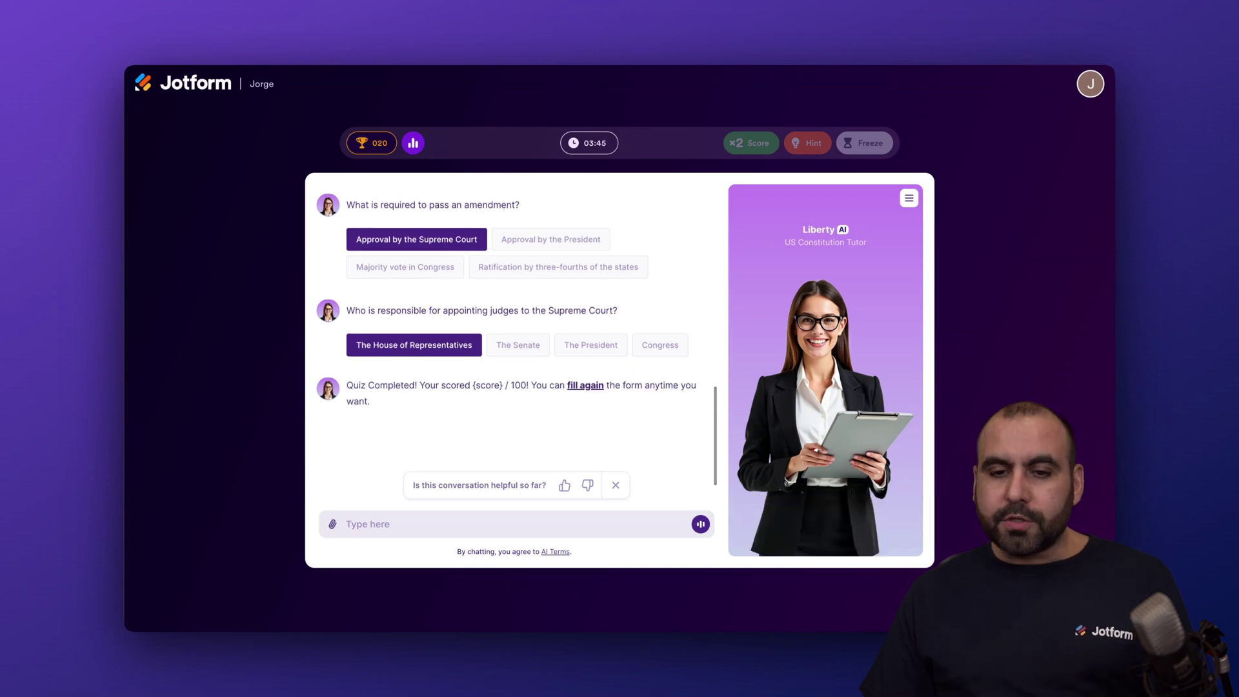
{"action": "scroll", "coordinate": [513, 336], "scroll_direction": "up", "scroll_amount": 8}
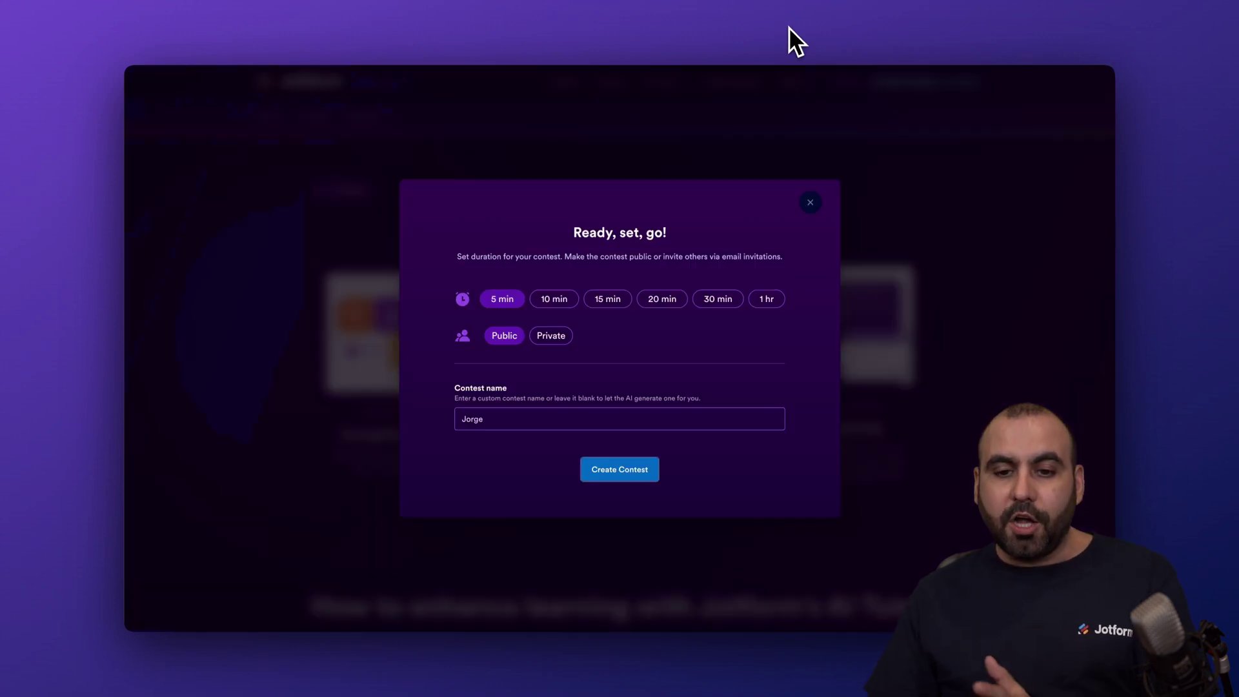
Step: Close the contest setup and answer 25 years, The Senate, Two and Yes in chat mode
{"action": "left_click", "coordinate": [811, 202]}
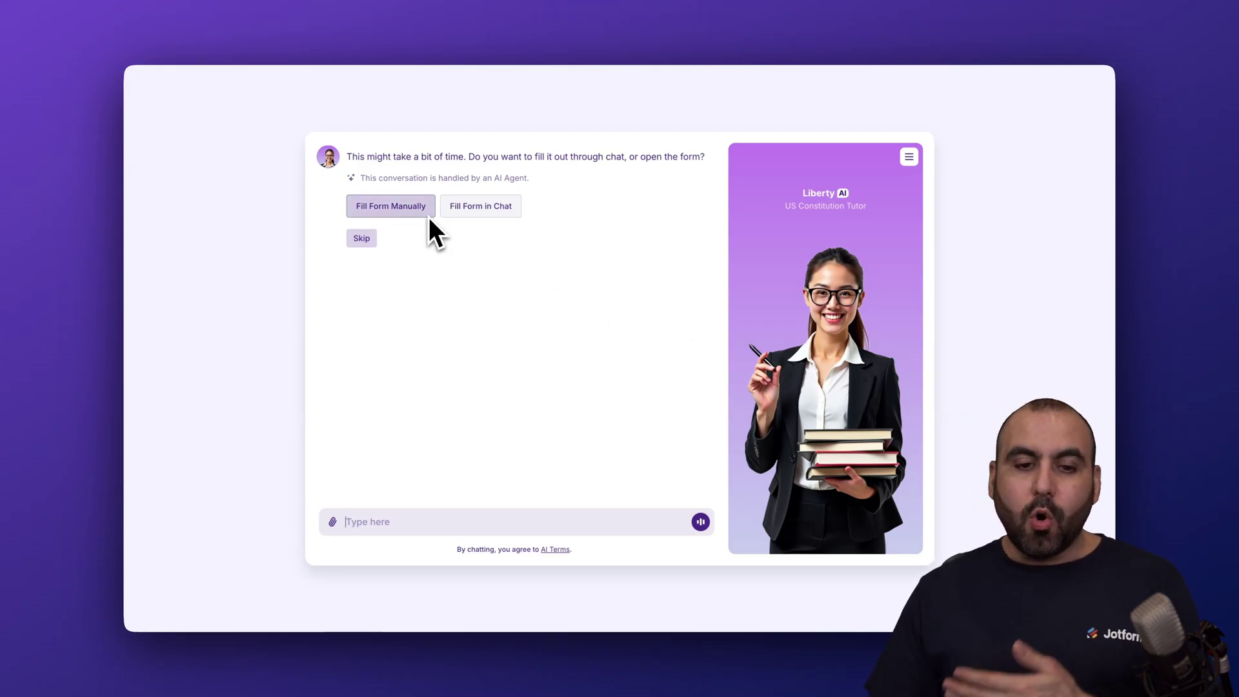
{"action": "left_click", "coordinate": [472, 210]}
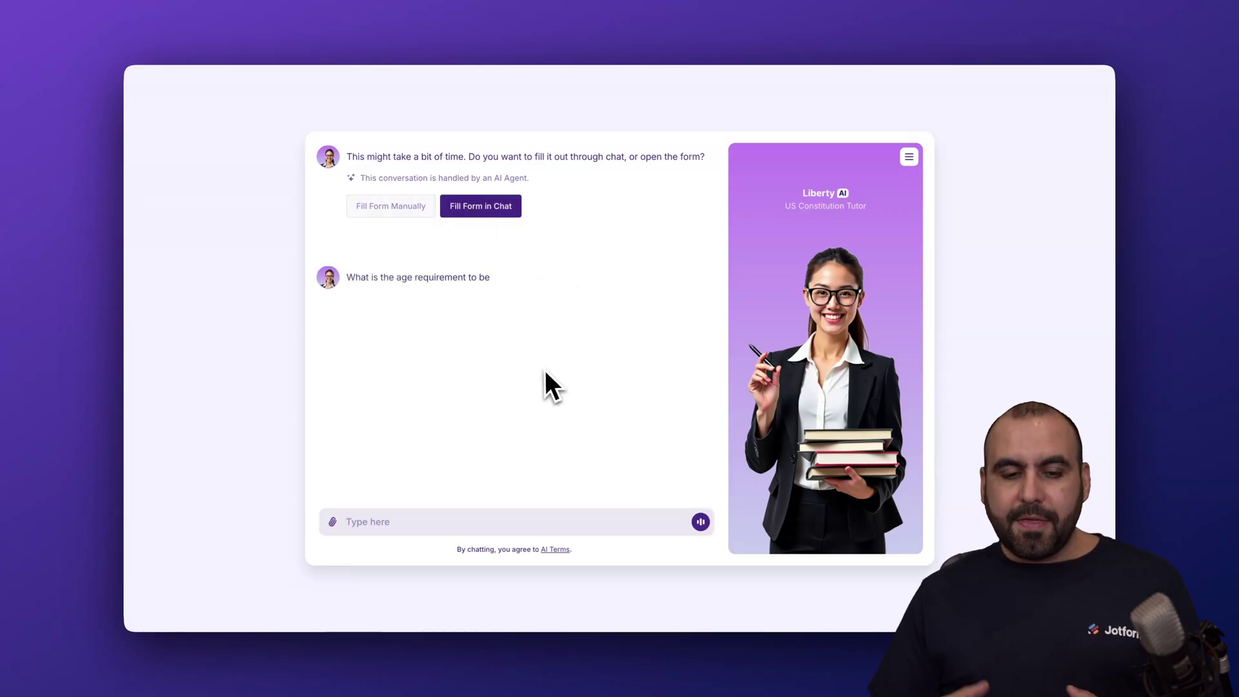
{"action": "left_click", "coordinate": [441, 316]}
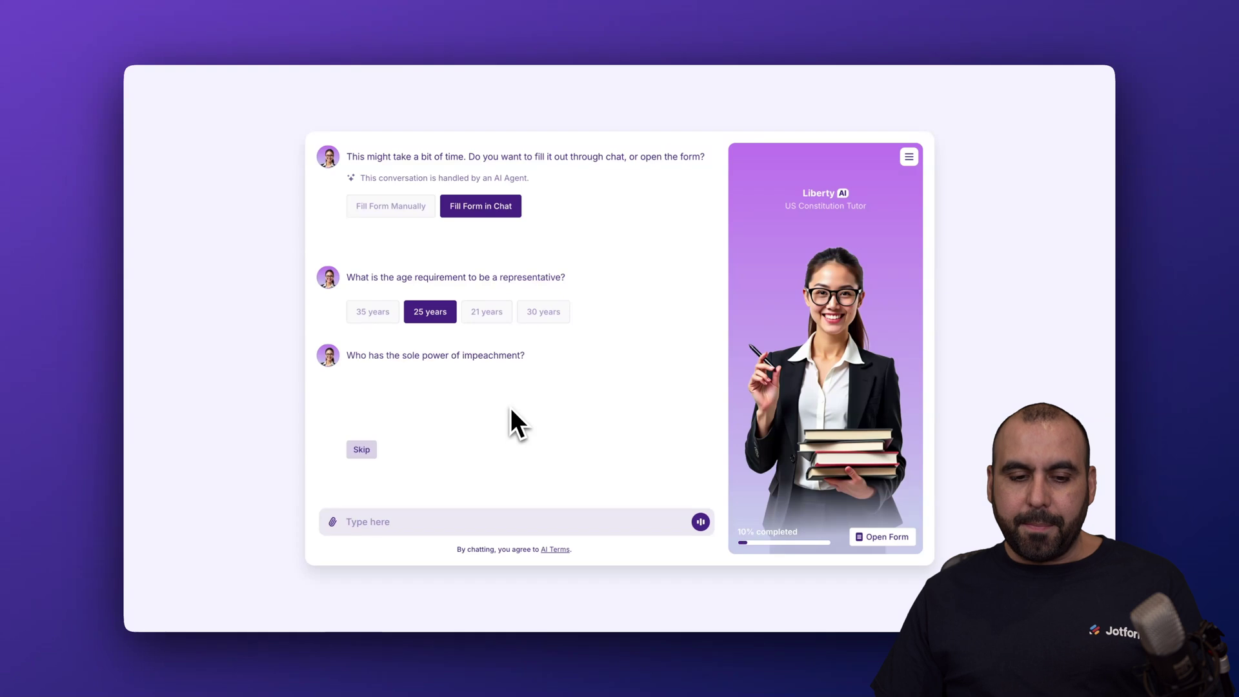
{"action": "left_click", "coordinate": [468, 393]}
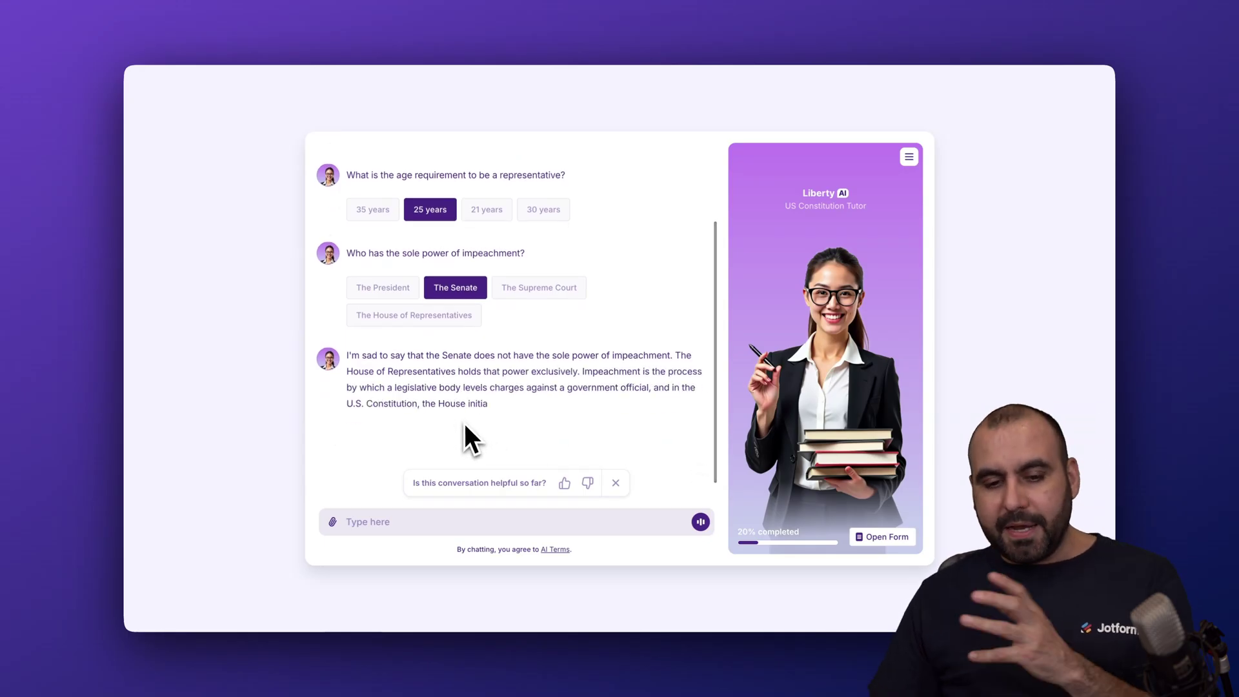
{"action": "left_click", "coordinate": [466, 406]}
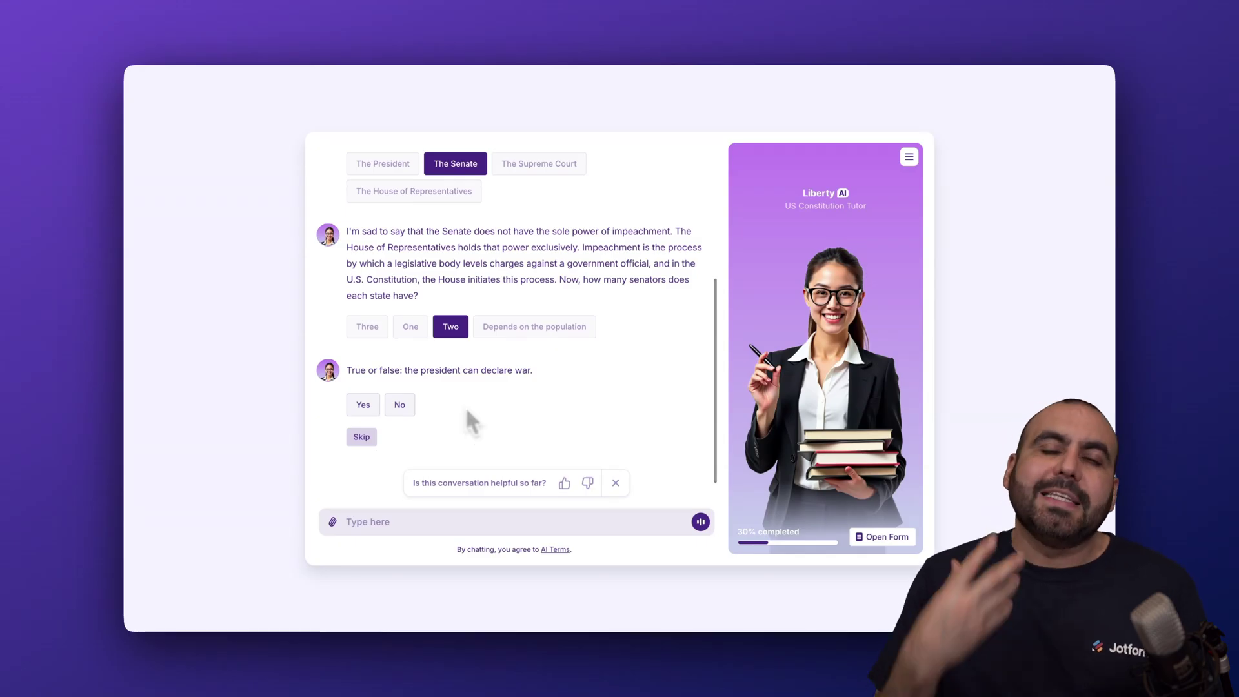
{"action": "left_click", "coordinate": [367, 405]}
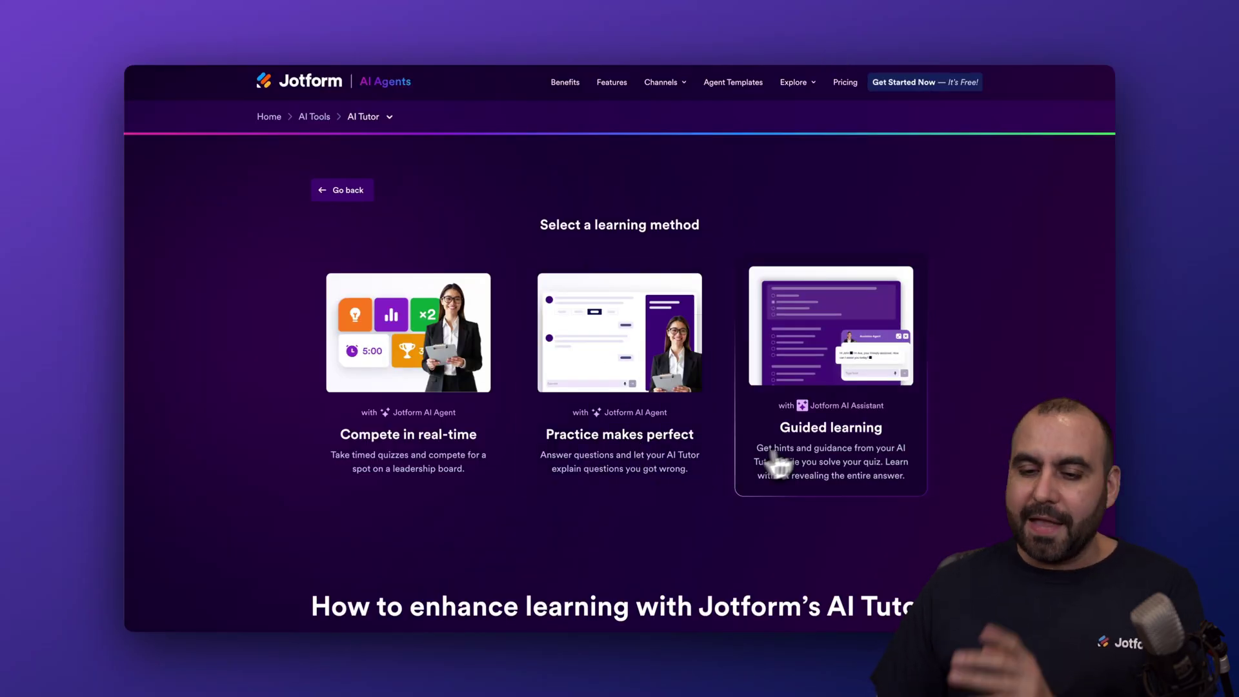
Step: In Guided learning, answer 21 years, The House of Representatives, Two, No and The States
{"action": "left_click", "coordinate": [825, 377]}
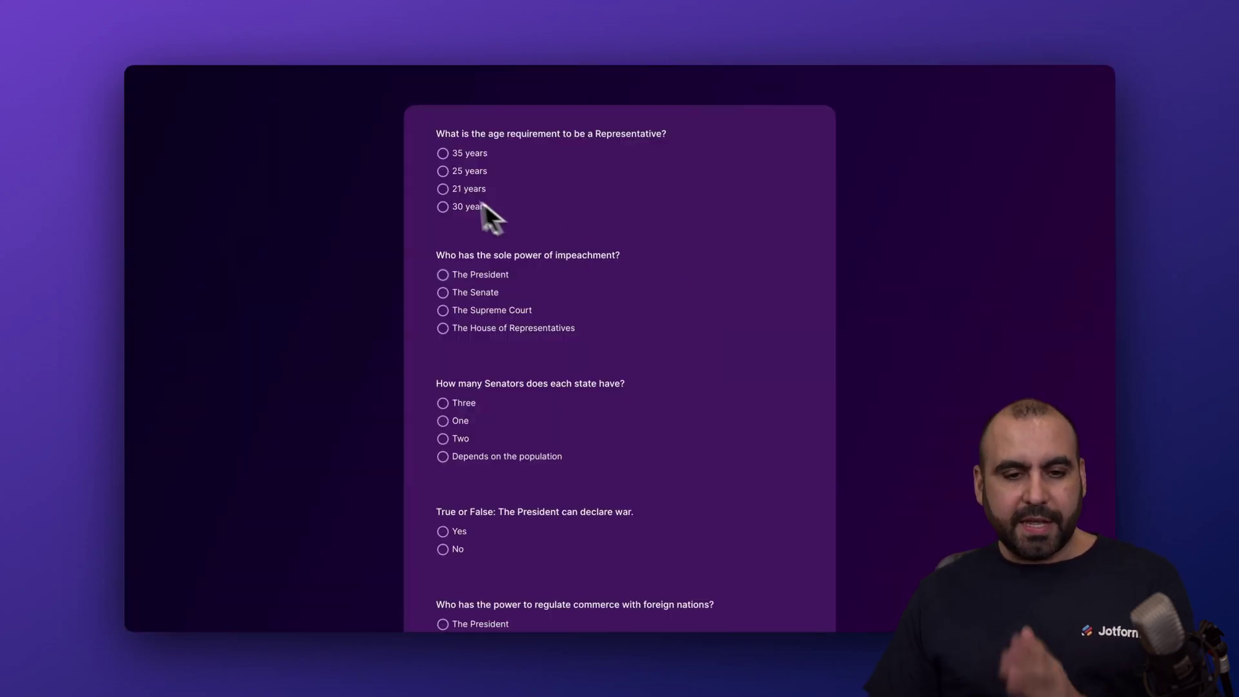
{"action": "left_click", "coordinate": [475, 189]}
{"action": "left_click", "coordinate": [491, 328]}
{"action": "scroll", "coordinate": [496, 366], "scroll_direction": "down", "scroll_amount": 5}
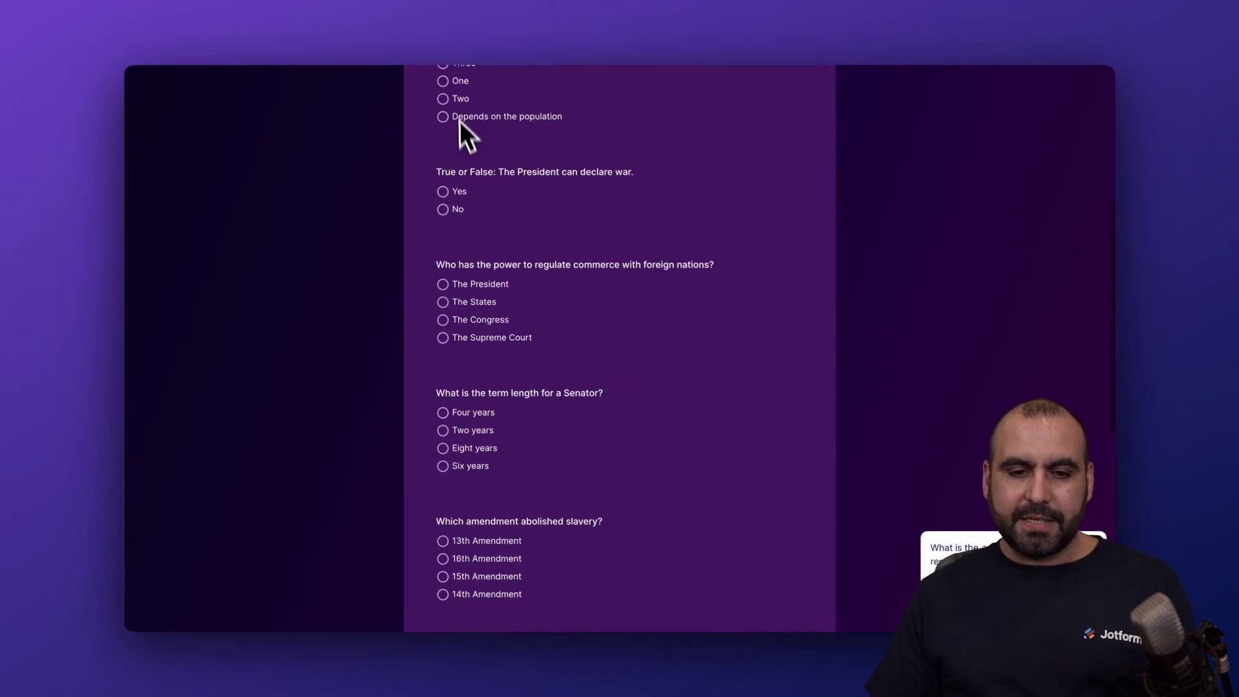
{"action": "left_click", "coordinate": [460, 99]}
{"action": "left_click", "coordinate": [457, 209]}
{"action": "left_click", "coordinate": [469, 307]}
Step: Answer Eight years, 15th Amendment, Freedom of speech, Majority vote in Congress and The Senate
{"action": "scroll", "coordinate": [474, 313], "scroll_direction": "down", "scroll_amount": 4}
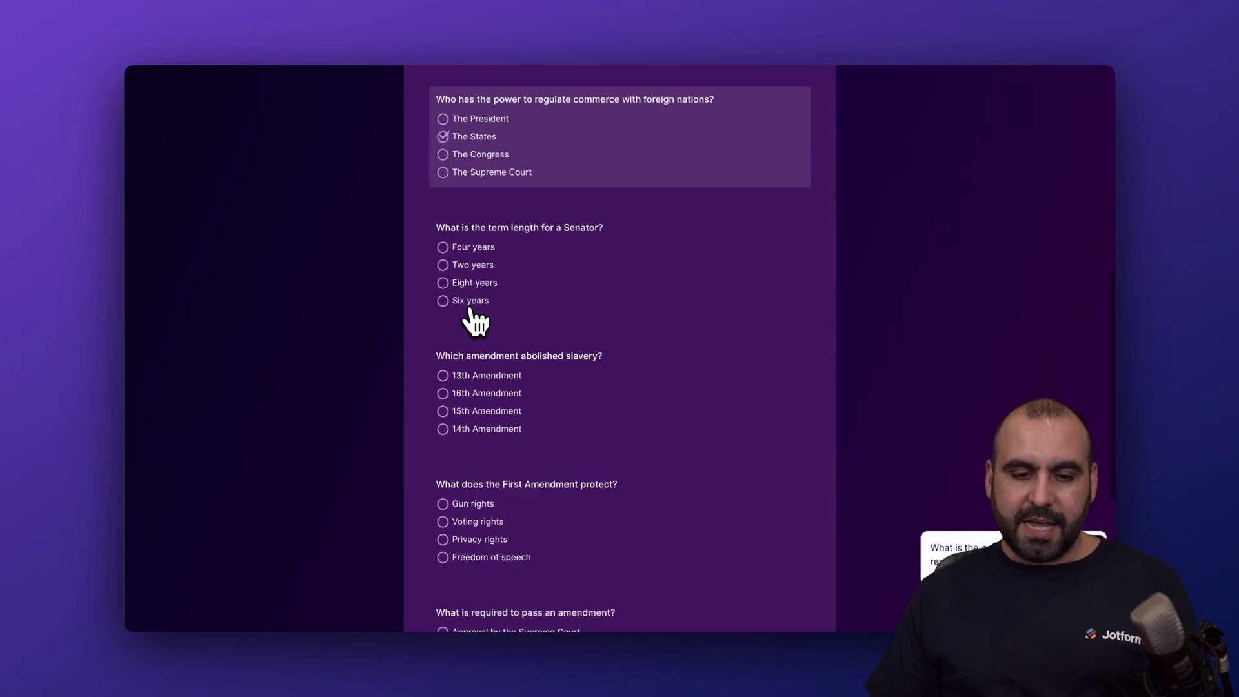
{"action": "left_click", "coordinate": [466, 189]}
{"action": "left_click", "coordinate": [482, 322]}
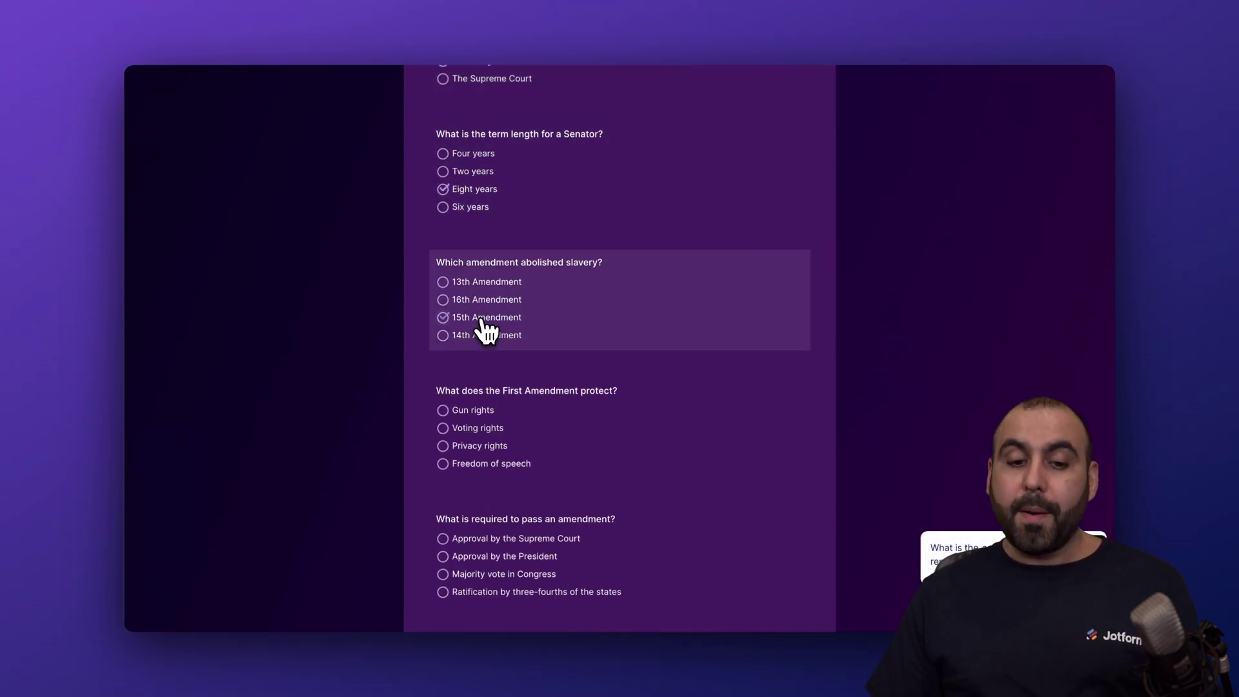
{"action": "scroll", "coordinate": [483, 290], "scroll_direction": "down", "scroll_amount": 3}
{"action": "left_click", "coordinate": [485, 239]}
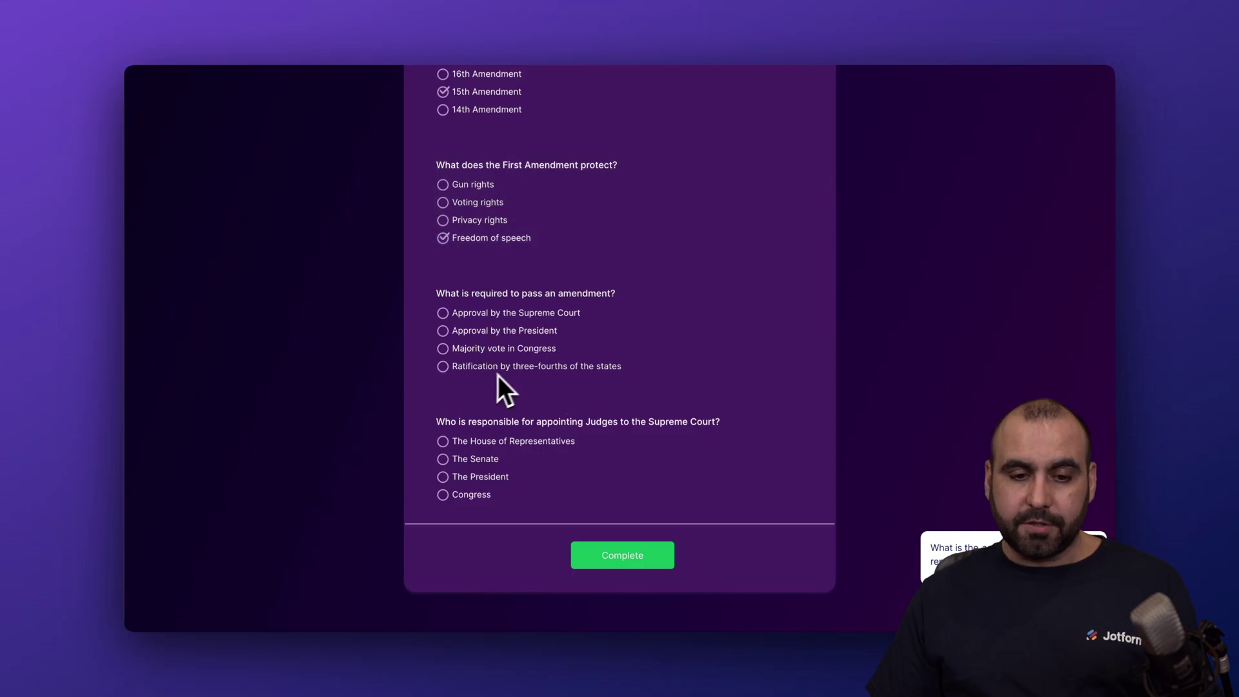
{"action": "left_click", "coordinate": [534, 352]}
{"action": "left_click", "coordinate": [465, 460]}
Step: Submit the quiz, note the 40 / 100 score, and retake it
{"action": "left_click", "coordinate": [631, 558]}
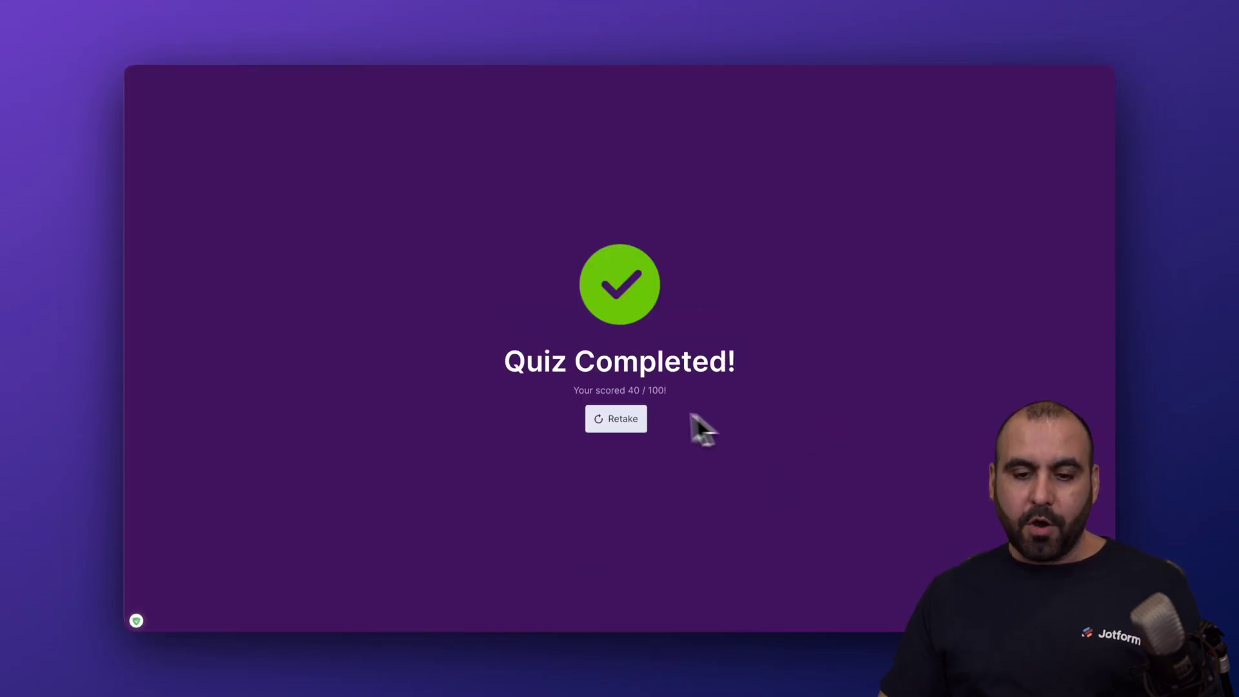
{"action": "left_click_drag", "start_coordinate": [590, 390], "coordinate": [640, 392]}
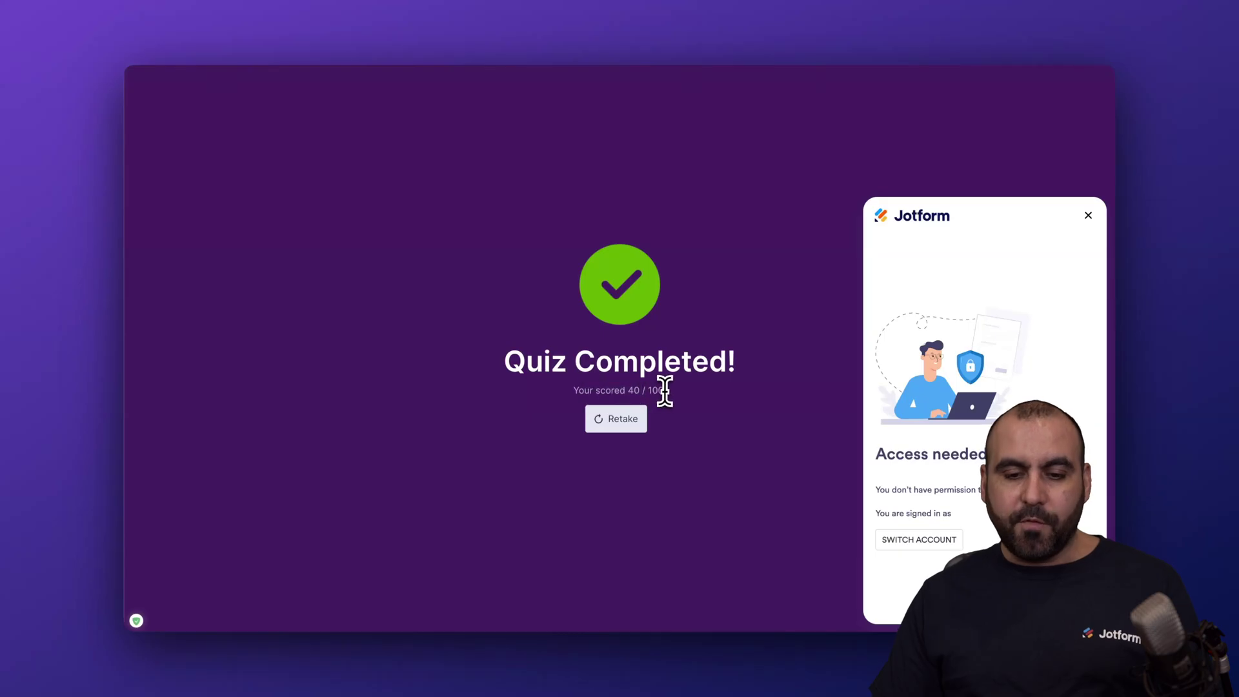
{"action": "left_click", "coordinate": [621, 423]}
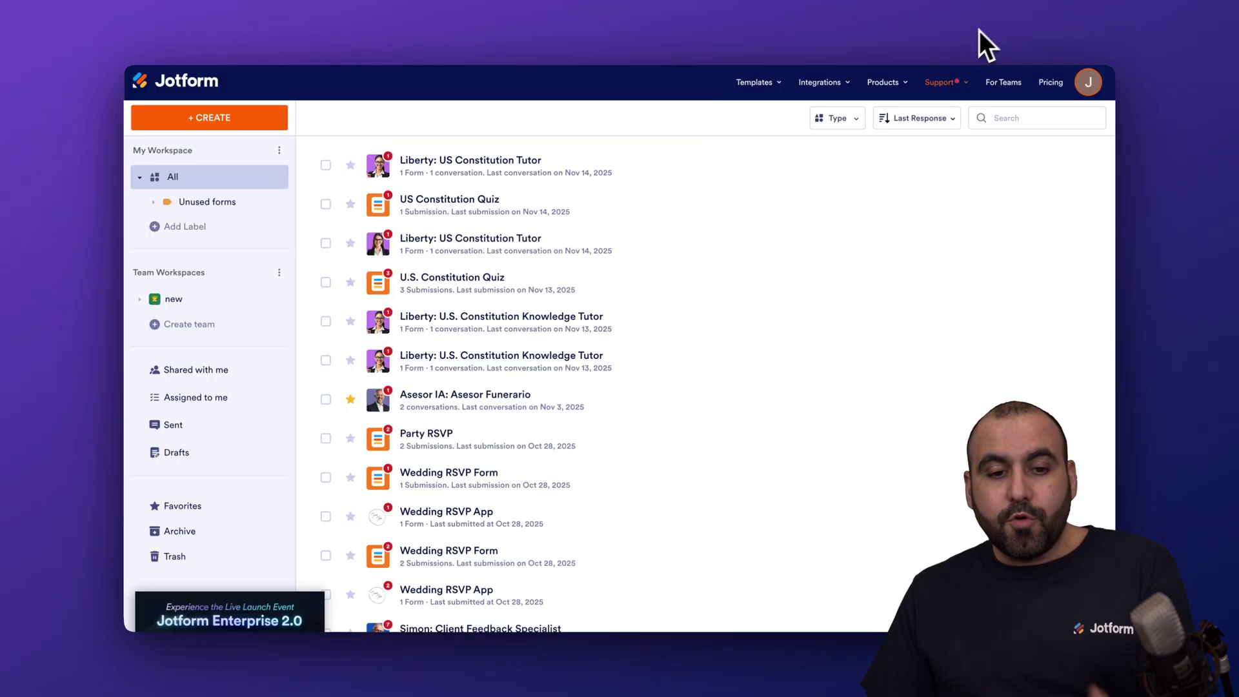
Step: Open the US Constitution Quiz from My Workspace for editing
{"action": "mouse_move", "coordinate": [941, 82]}
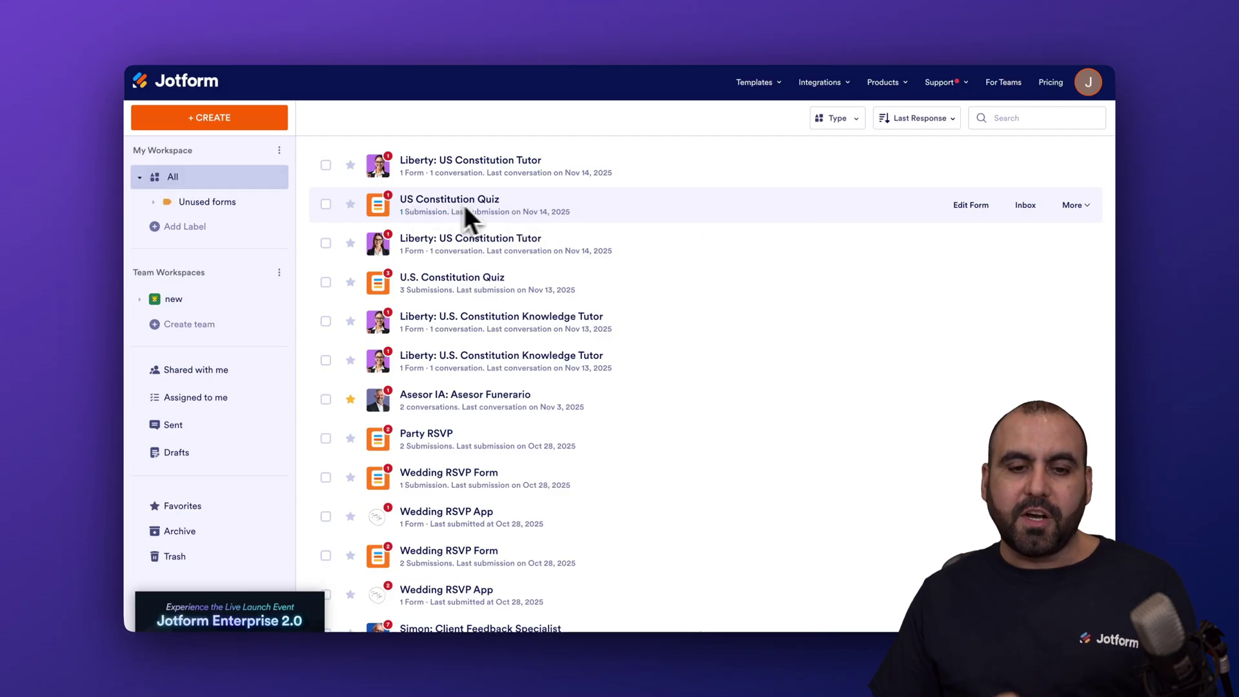
{"action": "left_click", "coordinate": [975, 206]}
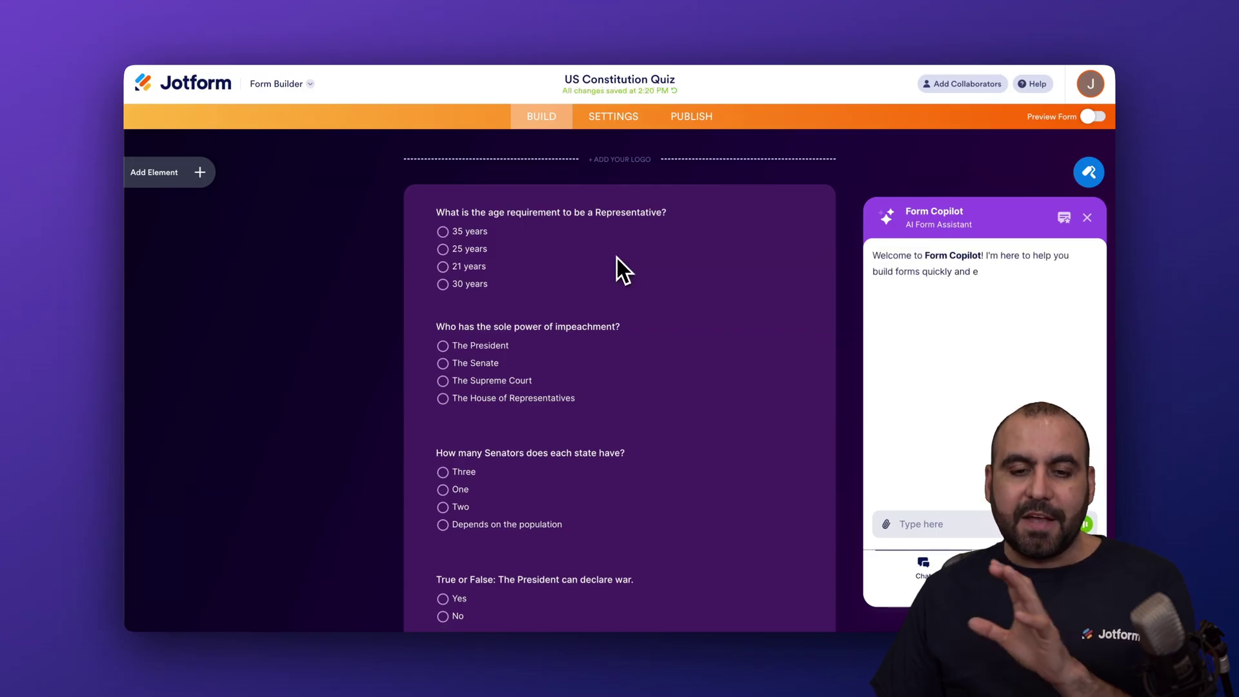
Step: Add a trial Single Choice question below question 1, delete it, and open form Settings
{"action": "left_click", "coordinate": [617, 259]}
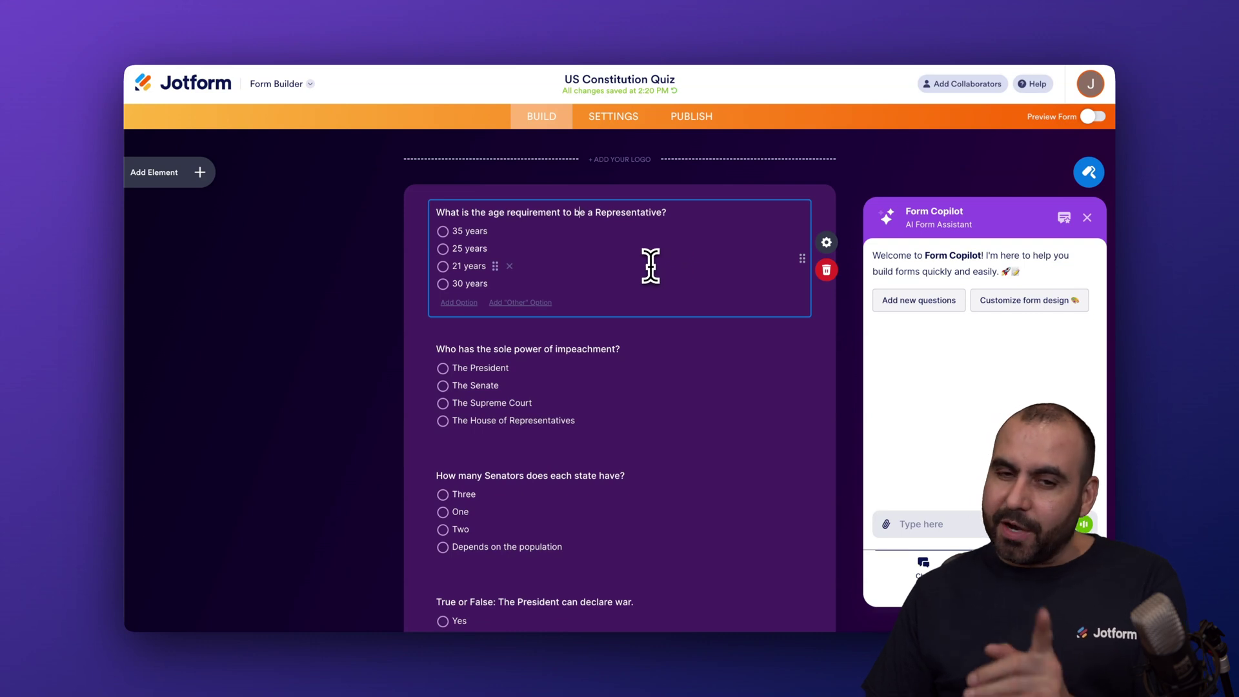
{"action": "left_click", "coordinate": [203, 173]}
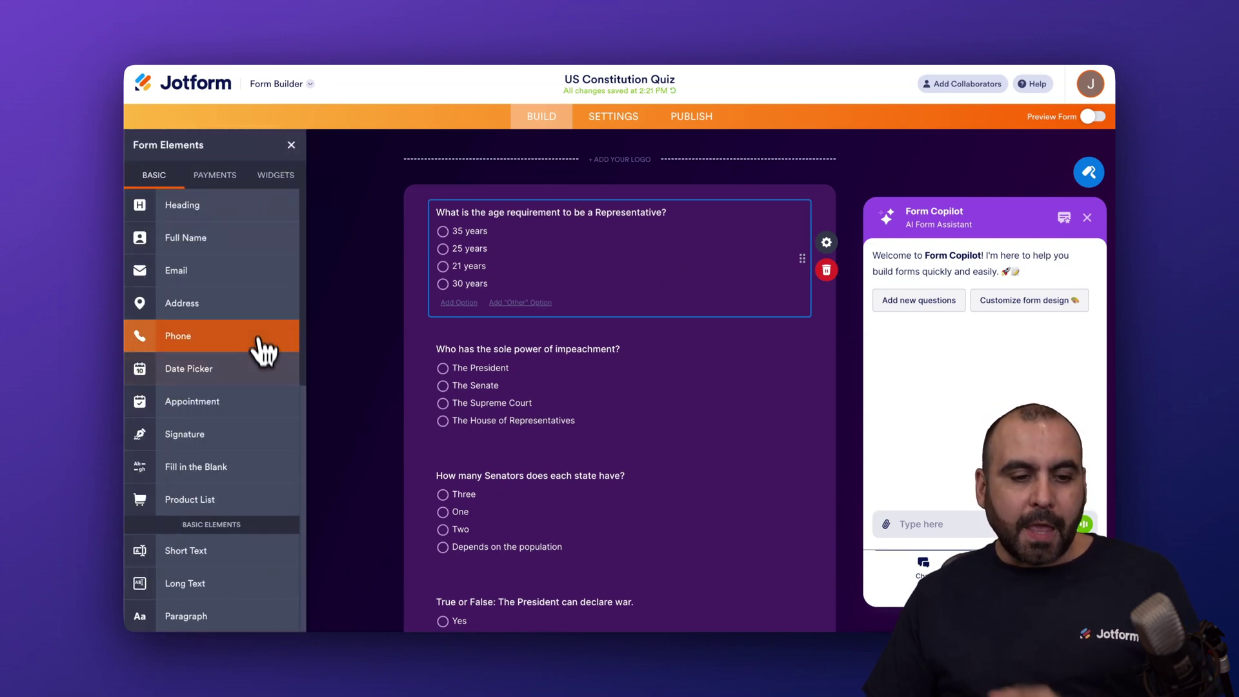
{"action": "scroll", "coordinate": [265, 413], "scroll_direction": "down", "scroll_amount": 4}
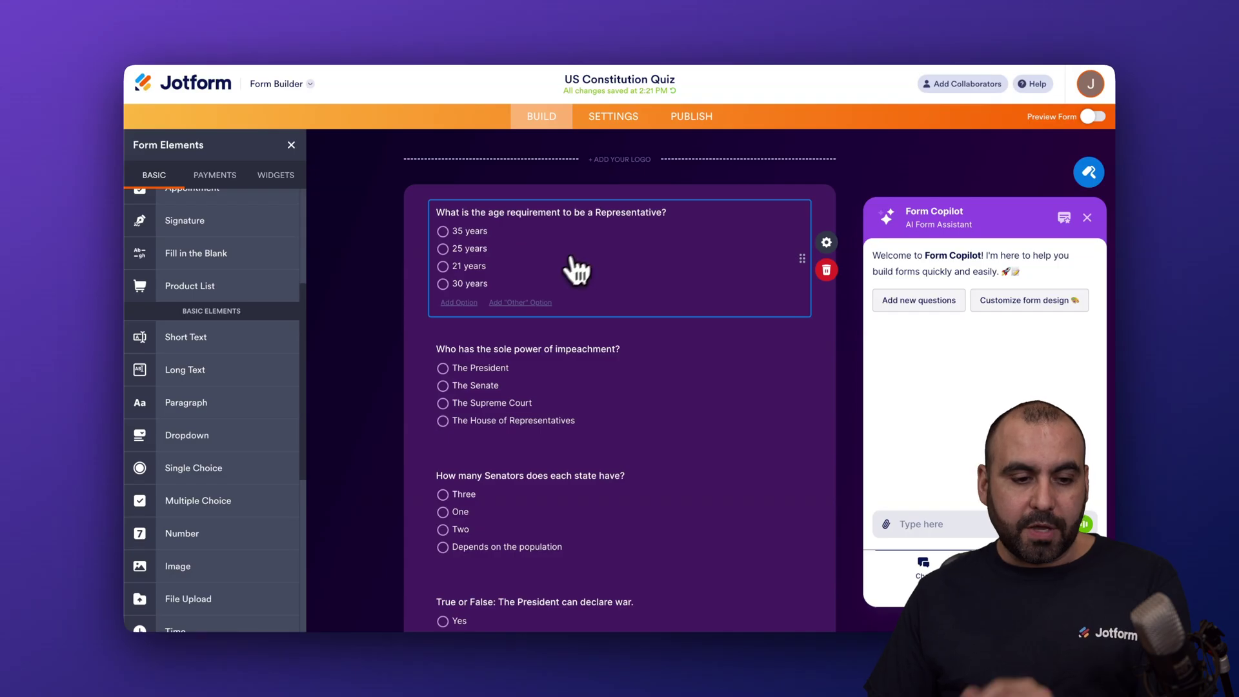
{"action": "left_click_drag", "start_coordinate": [271, 470], "coordinate": [581, 351]}
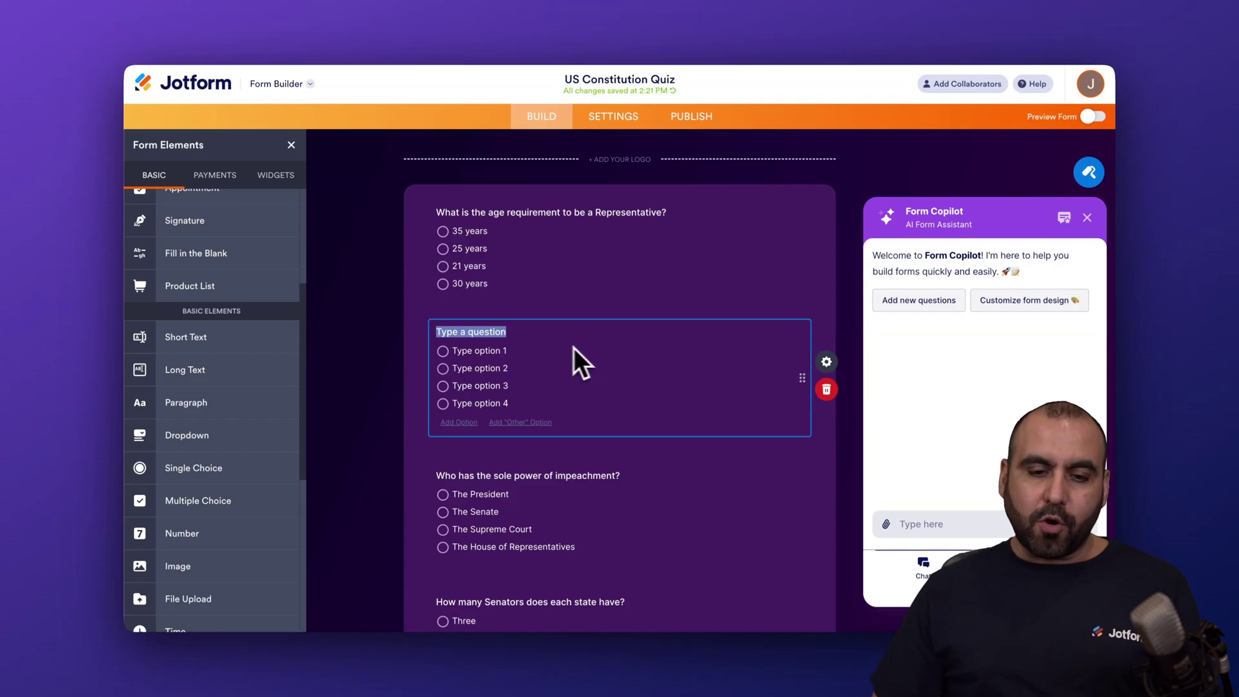
{"action": "left_click", "coordinate": [487, 350]}
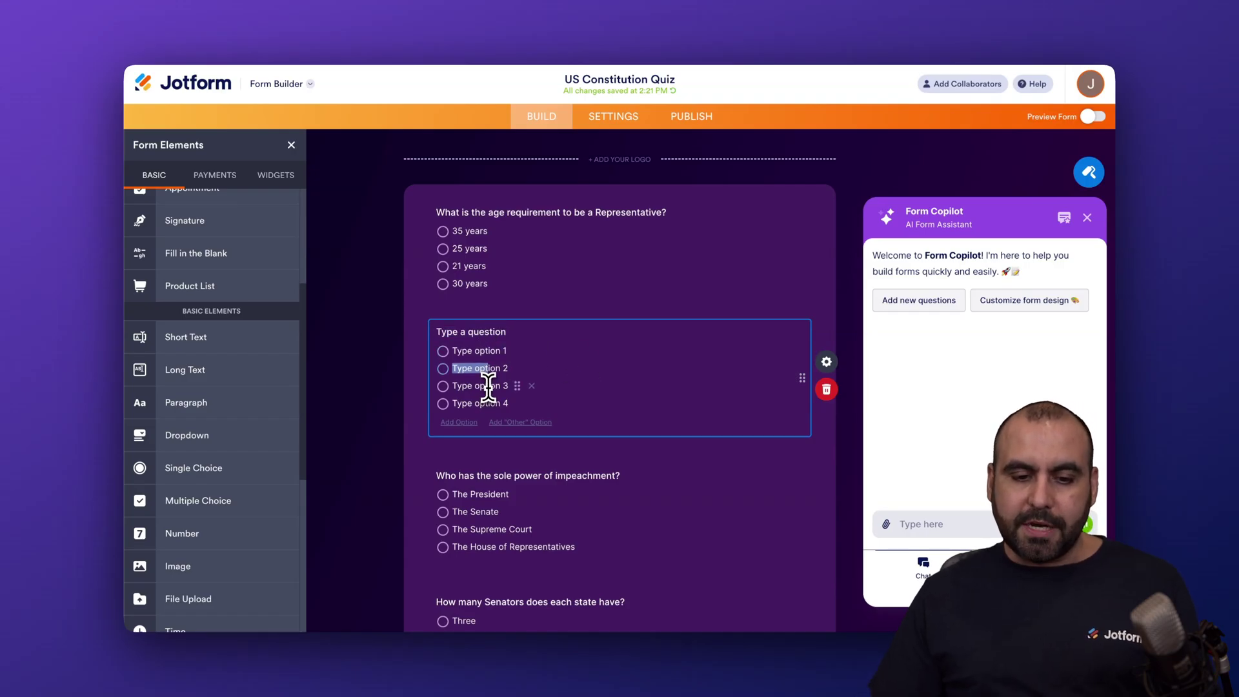
{"action": "left_click_drag", "start_coordinate": [452, 385], "coordinate": [492, 387]}
{"action": "left_click", "coordinate": [826, 391]}
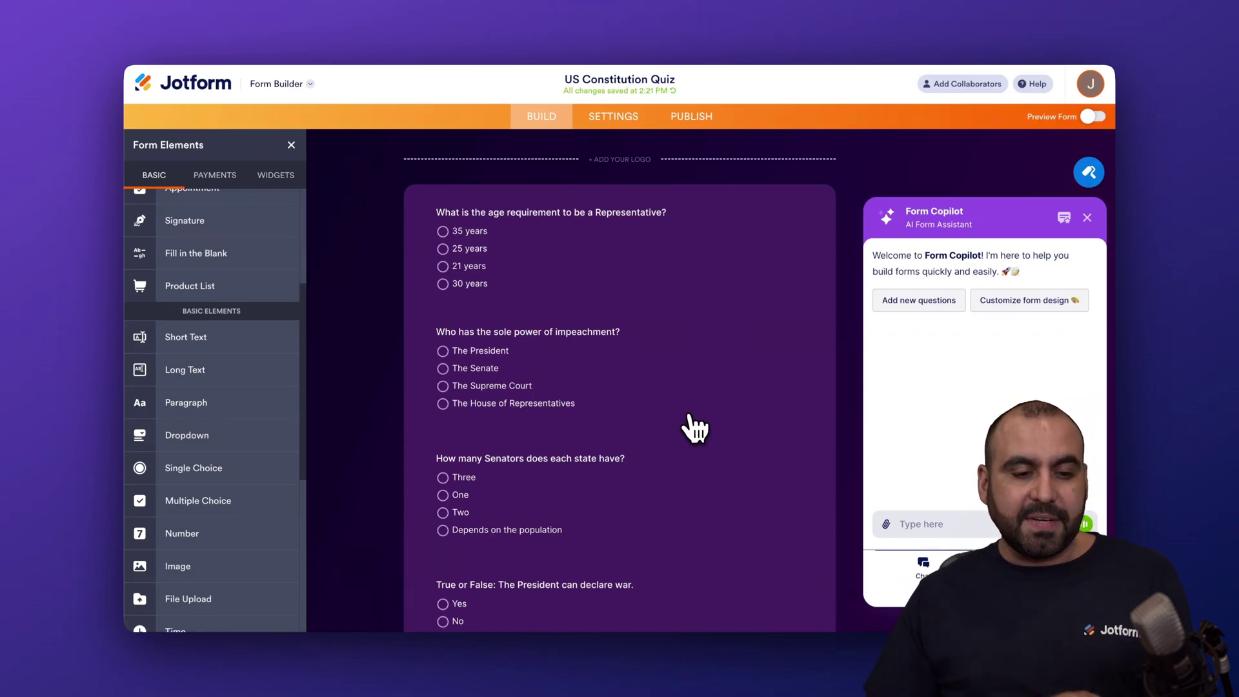
{"action": "scroll", "coordinate": [235, 318], "scroll_direction": "up", "scroll_amount": 3}
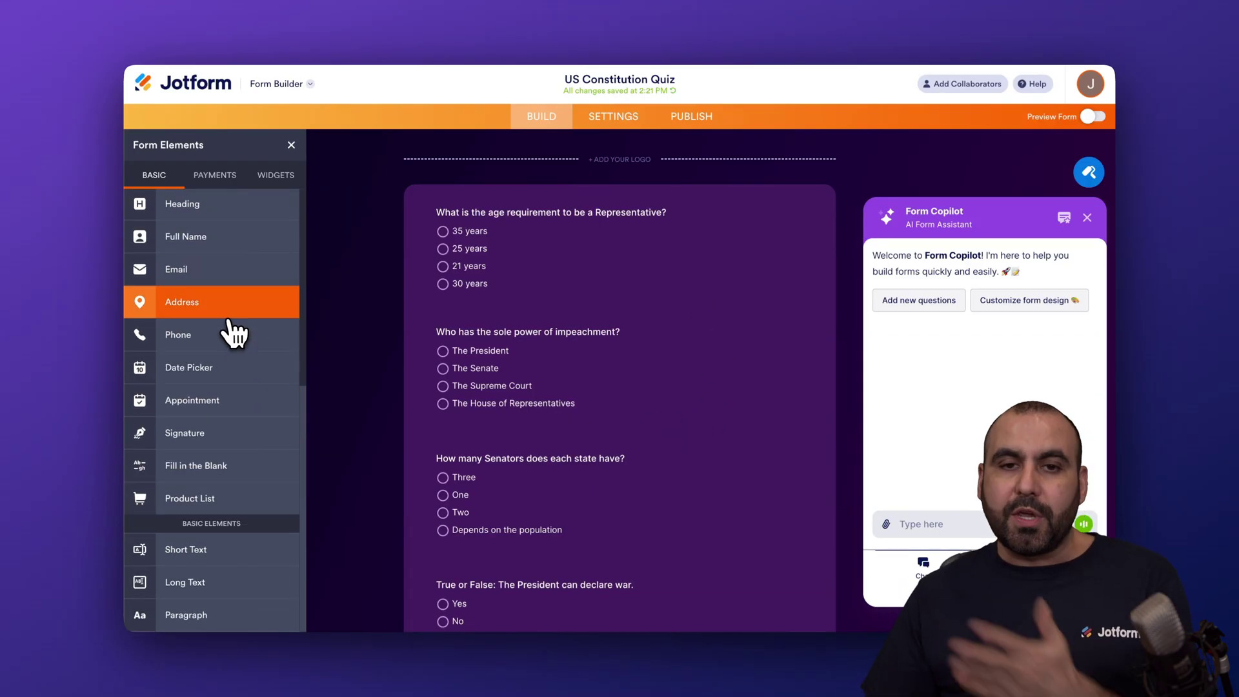
{"action": "left_click", "coordinate": [619, 118]}
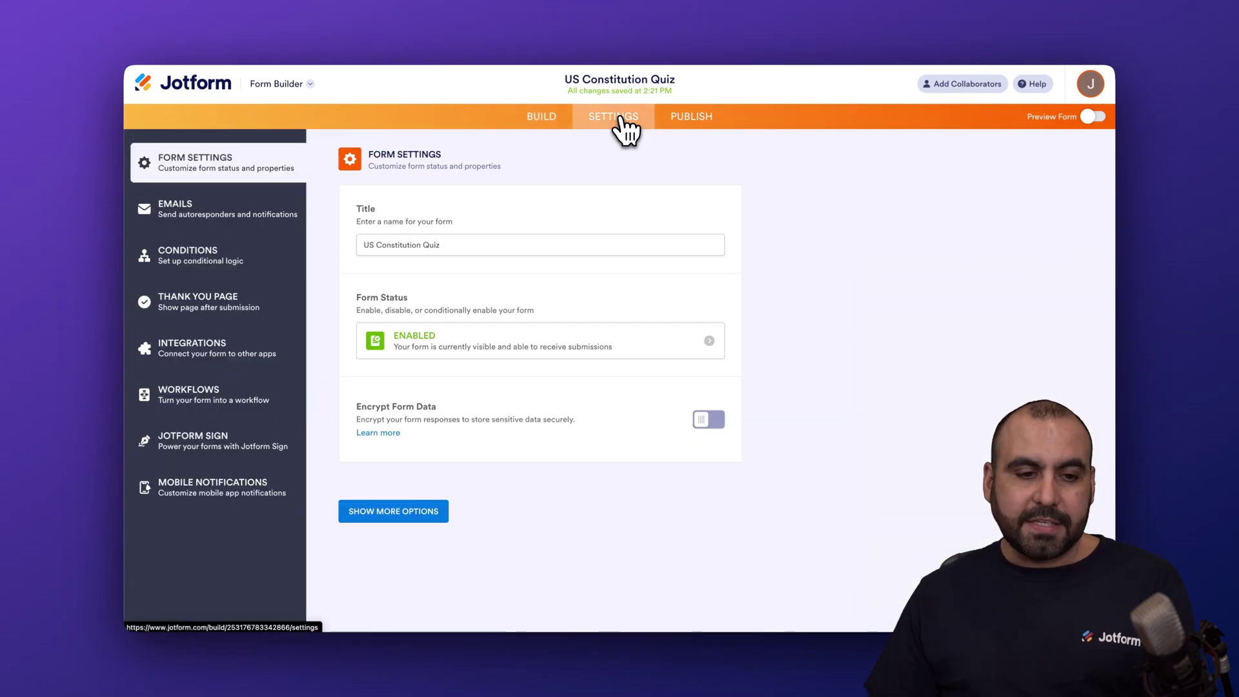
Step: Open the Quiz Completed thank-you page editor and leave its checkmark image unchanged
{"action": "left_click", "coordinate": [229, 256]}
{"action": "left_click", "coordinate": [232, 308]}
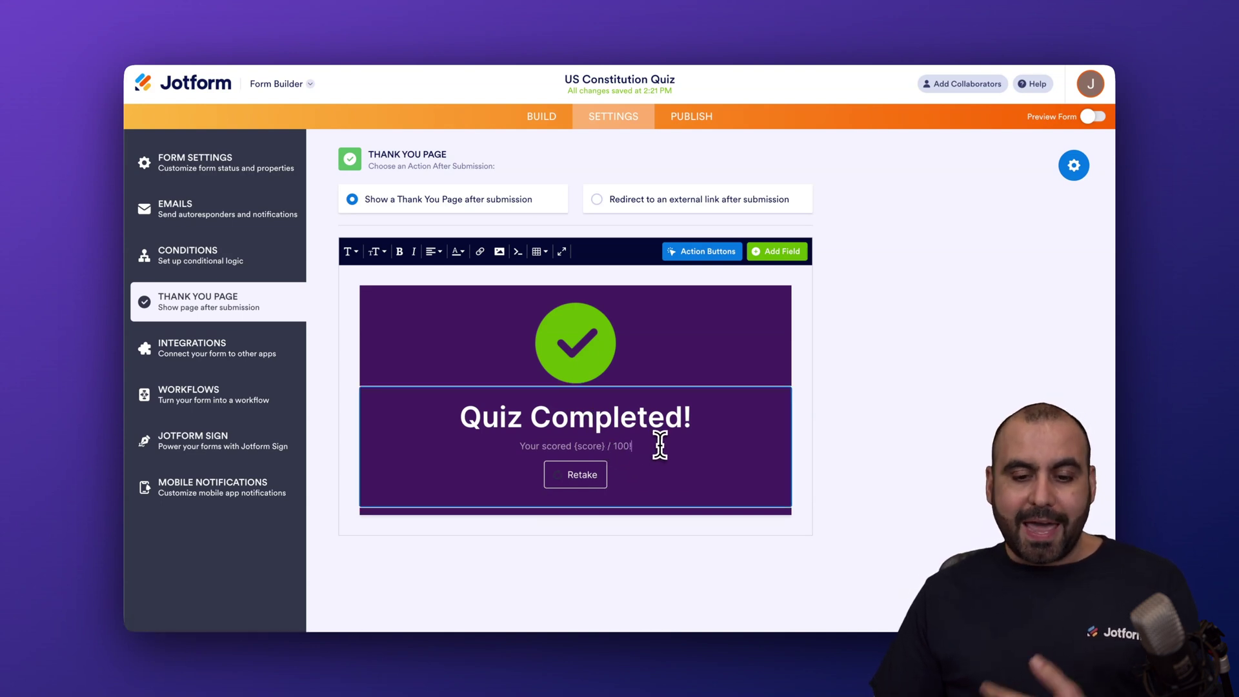
{"action": "double_click", "coordinate": [600, 356]}
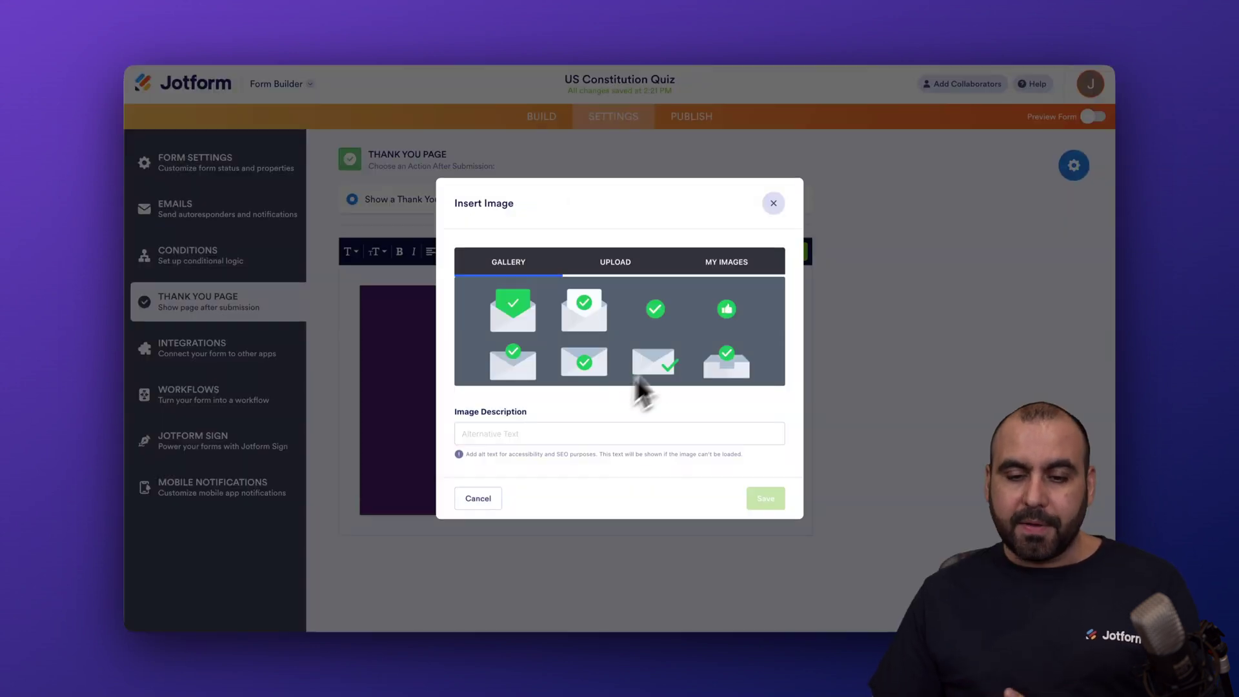
{"action": "left_click", "coordinate": [775, 204]}
Step: Keep Show a Thank You Page rather than an external redirect, and view the Publish page
{"action": "left_click", "coordinate": [596, 202]}
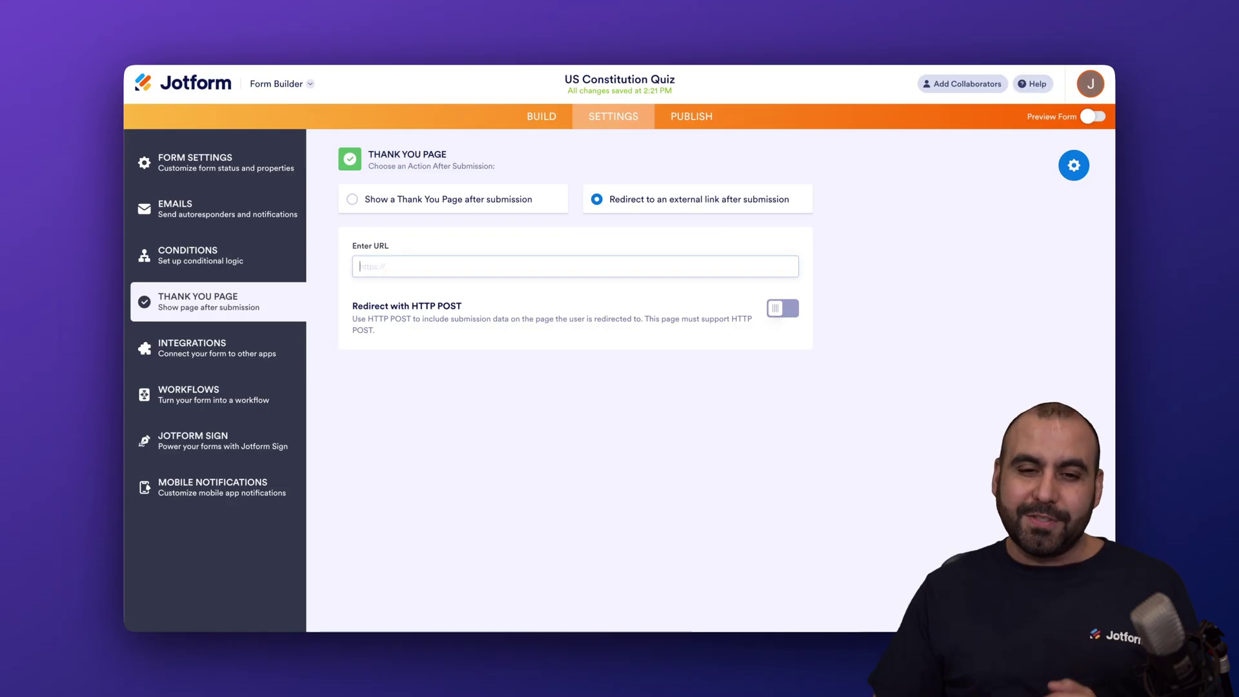
{"action": "left_click", "coordinate": [461, 201]}
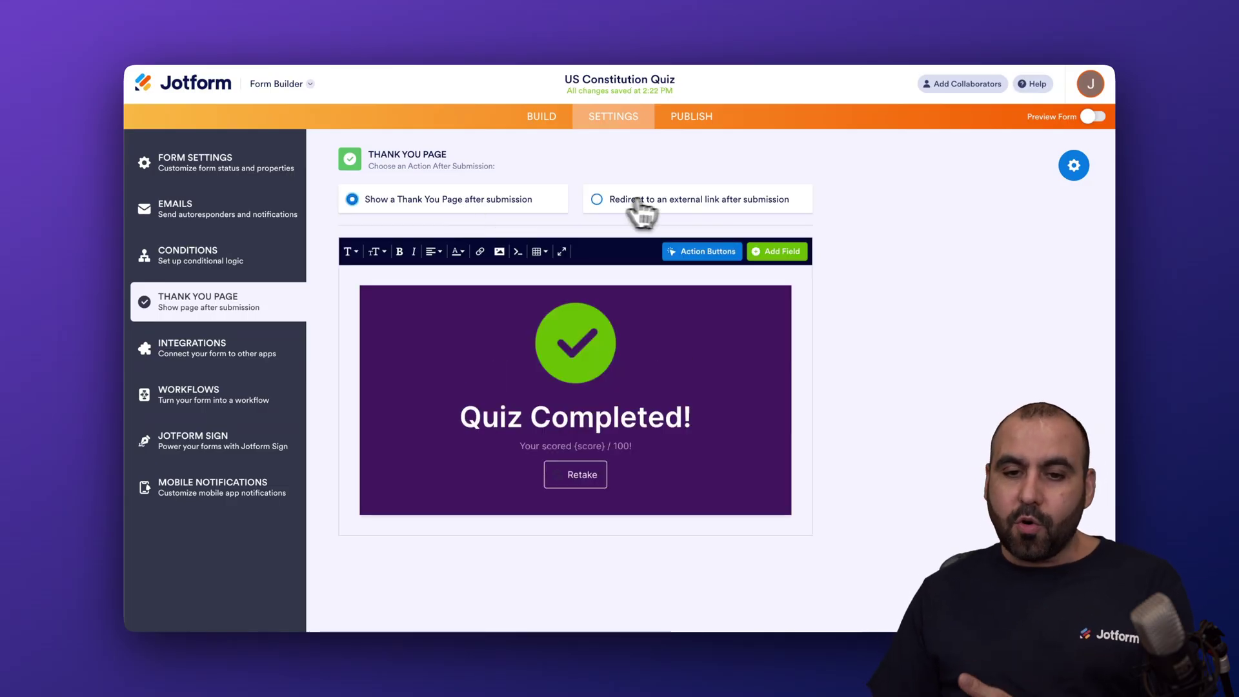
{"action": "left_click", "coordinate": [685, 125]}
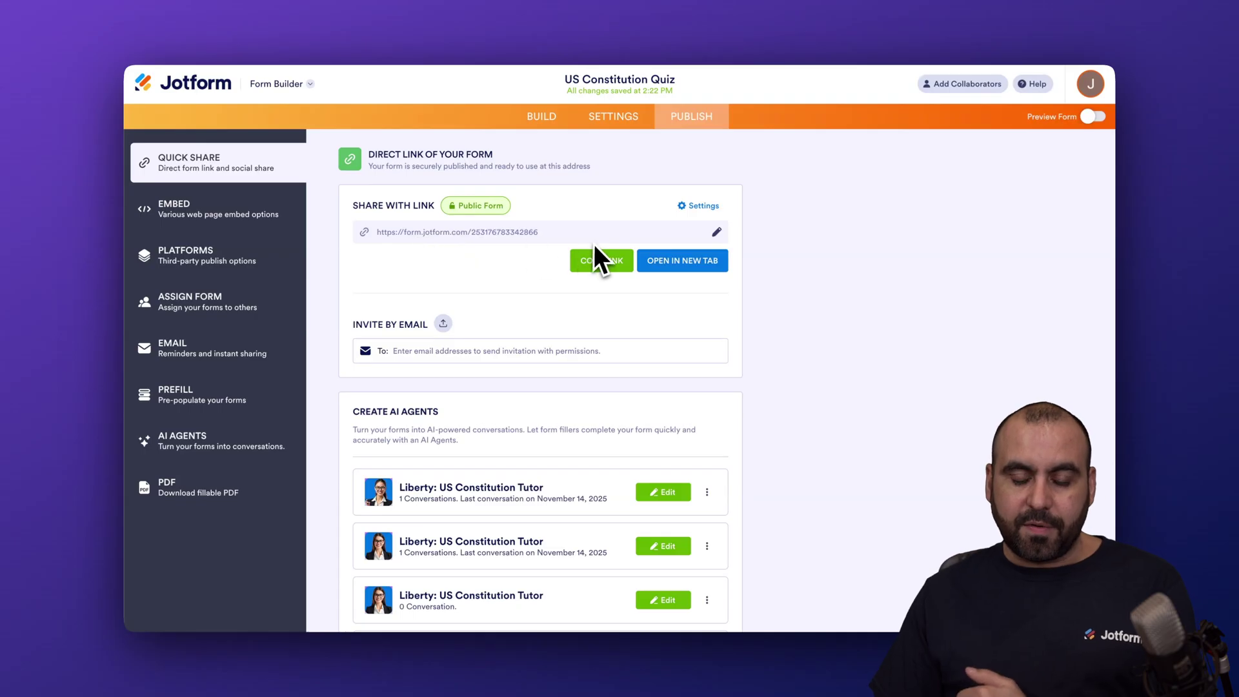
{"action": "scroll", "coordinate": [537, 471], "scroll_direction": "down", "scroll_amount": 3}
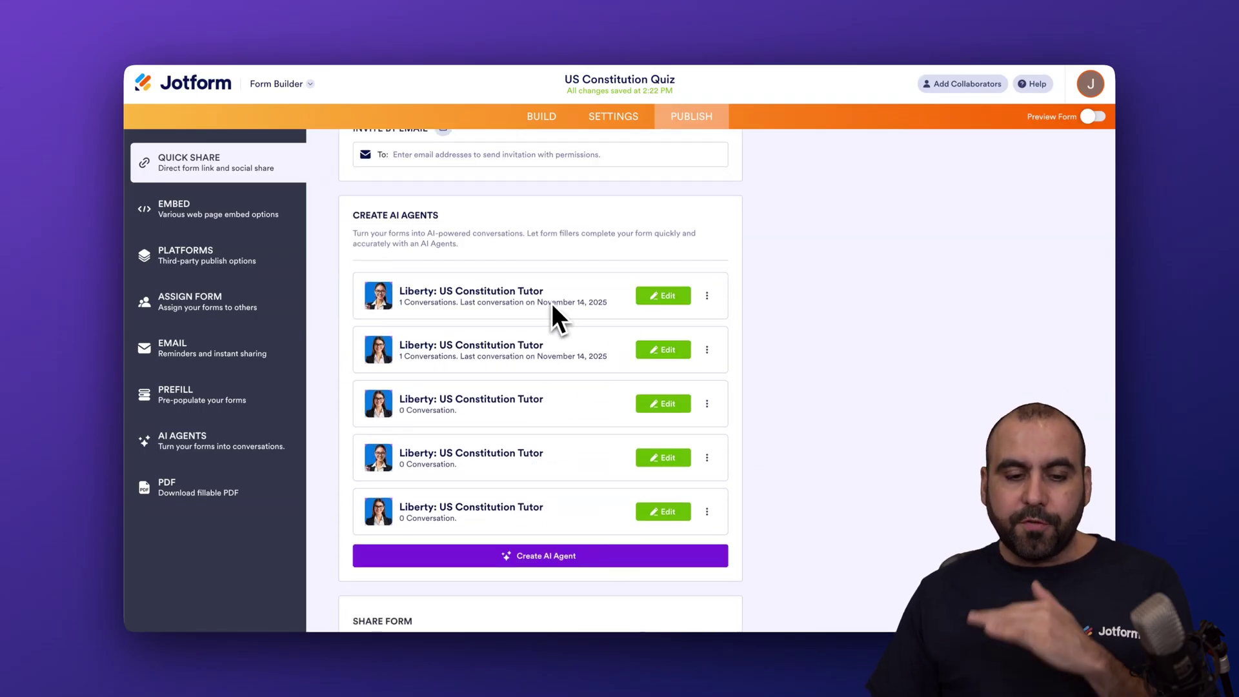
{"action": "scroll", "coordinate": [577, 491], "scroll_direction": "down", "scroll_amount": 3}
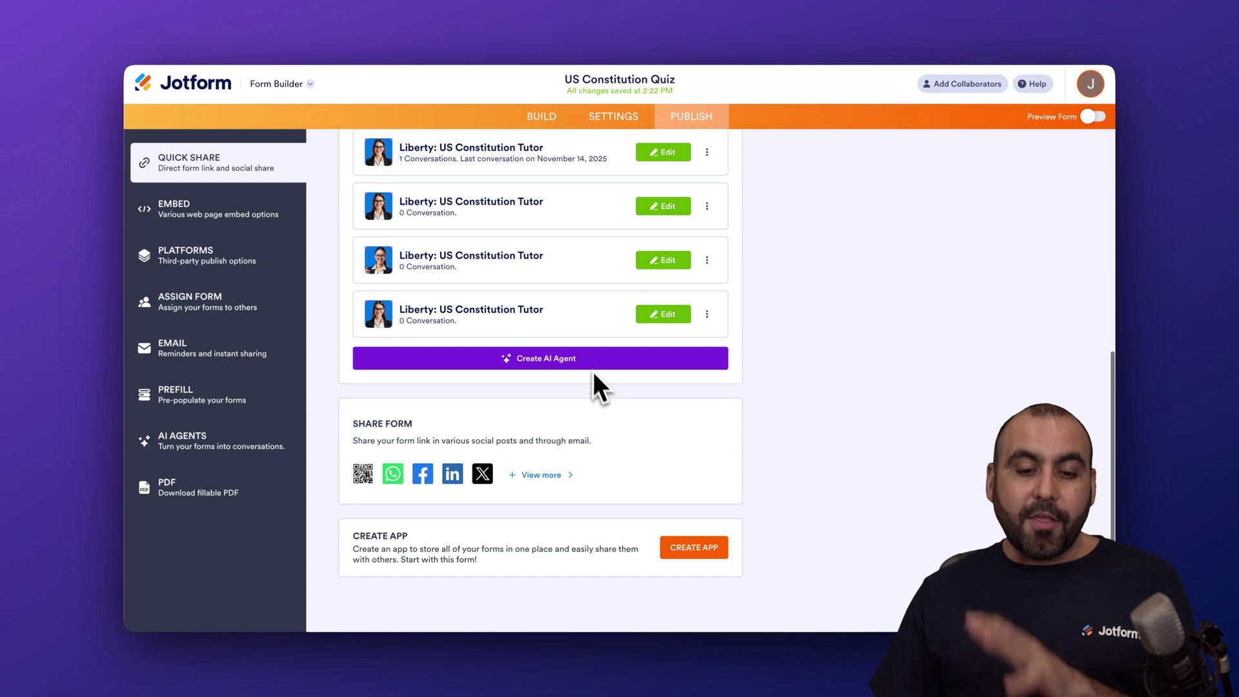
{"action": "left_click", "coordinate": [364, 473]}
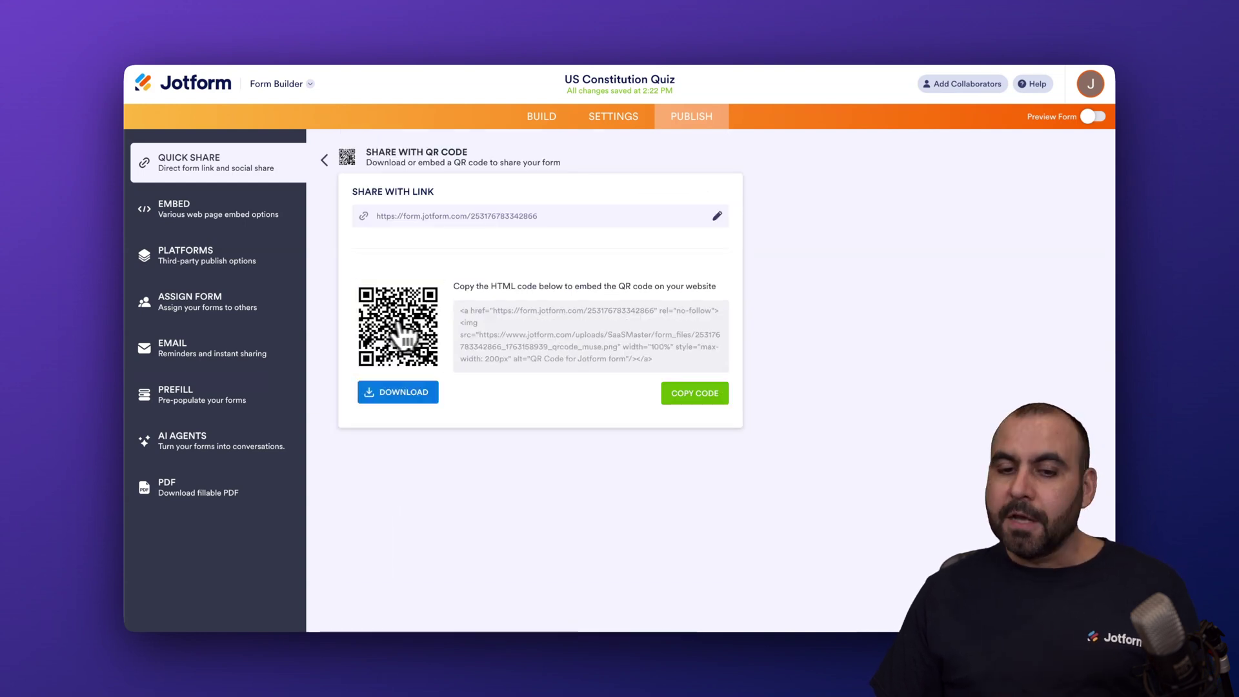
{"action": "left_click", "coordinate": [325, 160]}
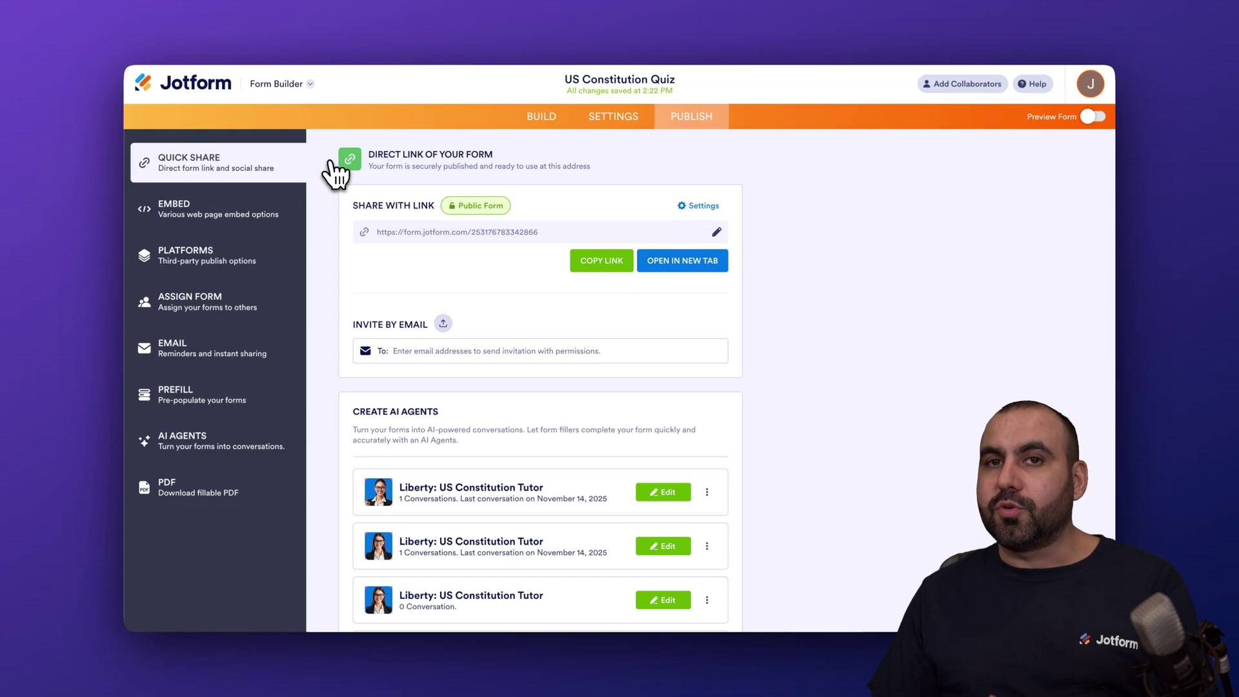
{"action": "scroll", "coordinate": [717, 387], "scroll_direction": "down", "scroll_amount": 4}
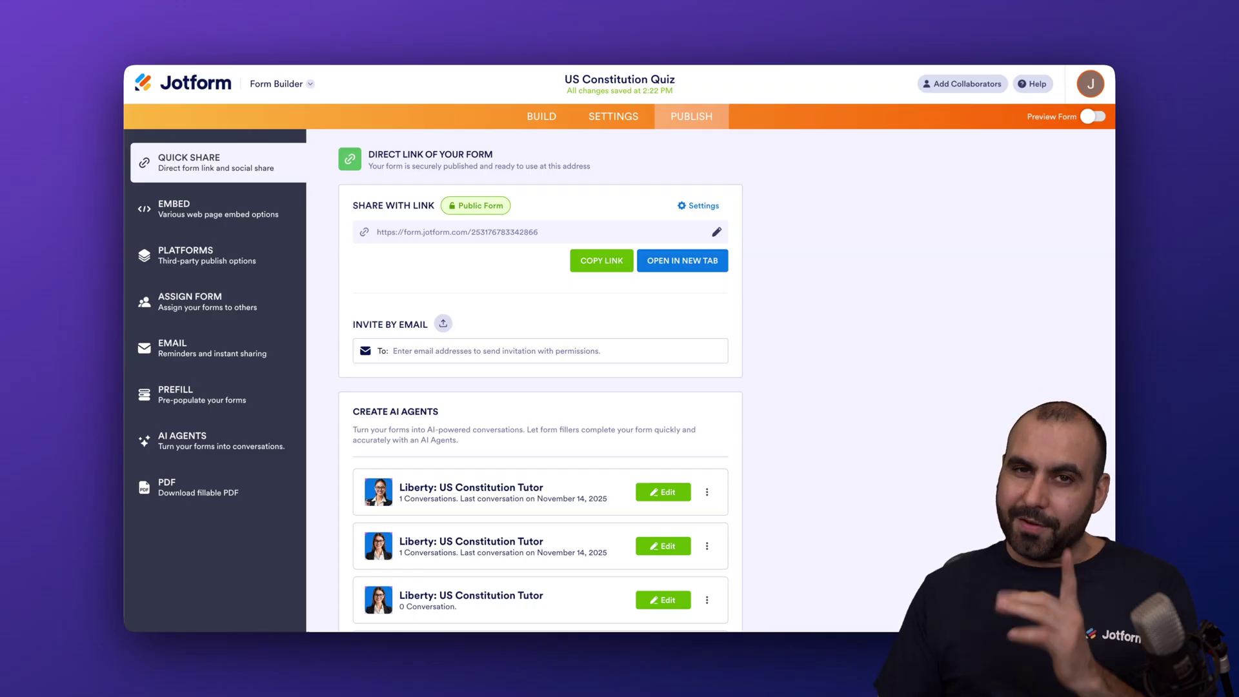
Step: Switch to Tables and review the two Nov 14, 2025 quiz submissions, scored 40 and 10
{"action": "left_click", "coordinate": [286, 85]}
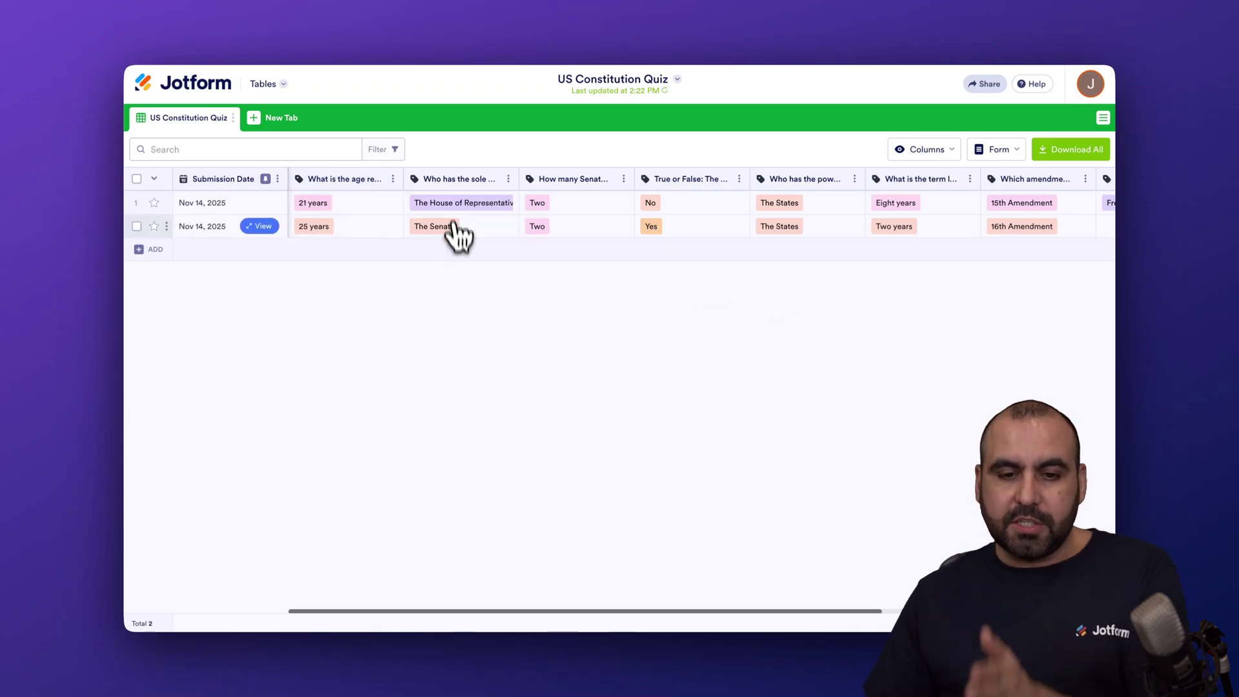
{"action": "scroll", "coordinate": [781, 194], "scroll_direction": "right", "scroll_amount": 1}
{"action": "scroll", "coordinate": [781, 194], "scroll_direction": "right", "scroll_amount": 10}
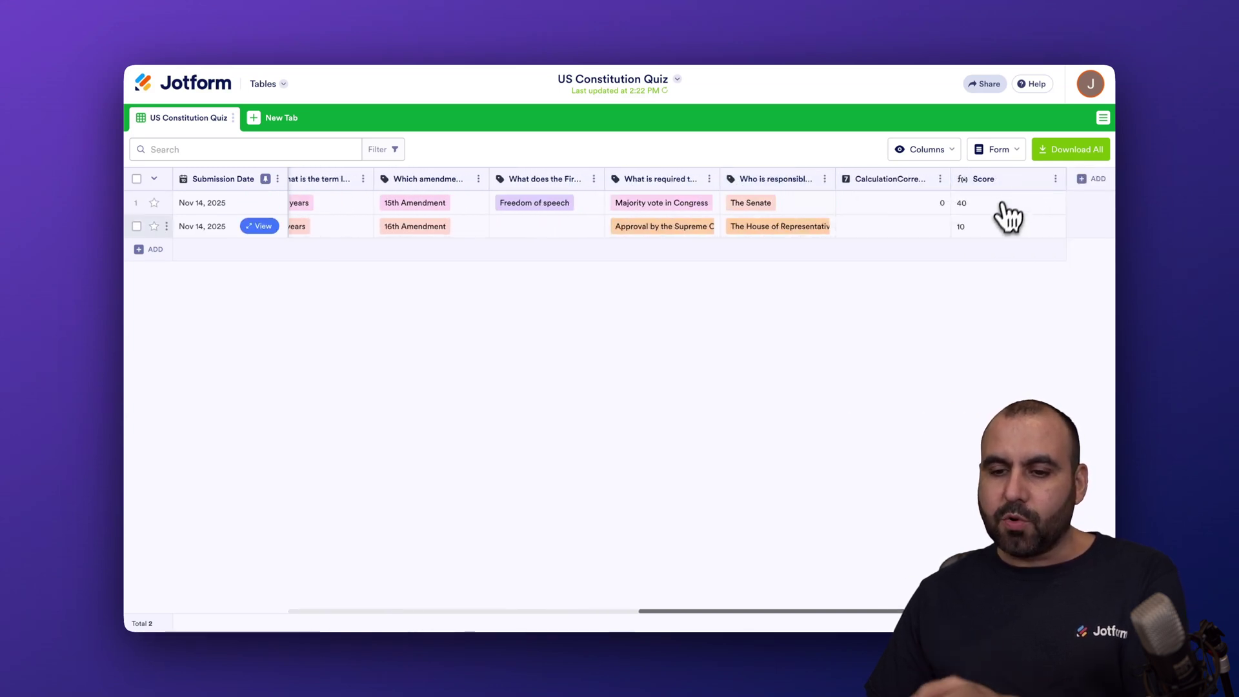
{"action": "scroll", "coordinate": [968, 229], "scroll_direction": "left", "scroll_amount": 10}
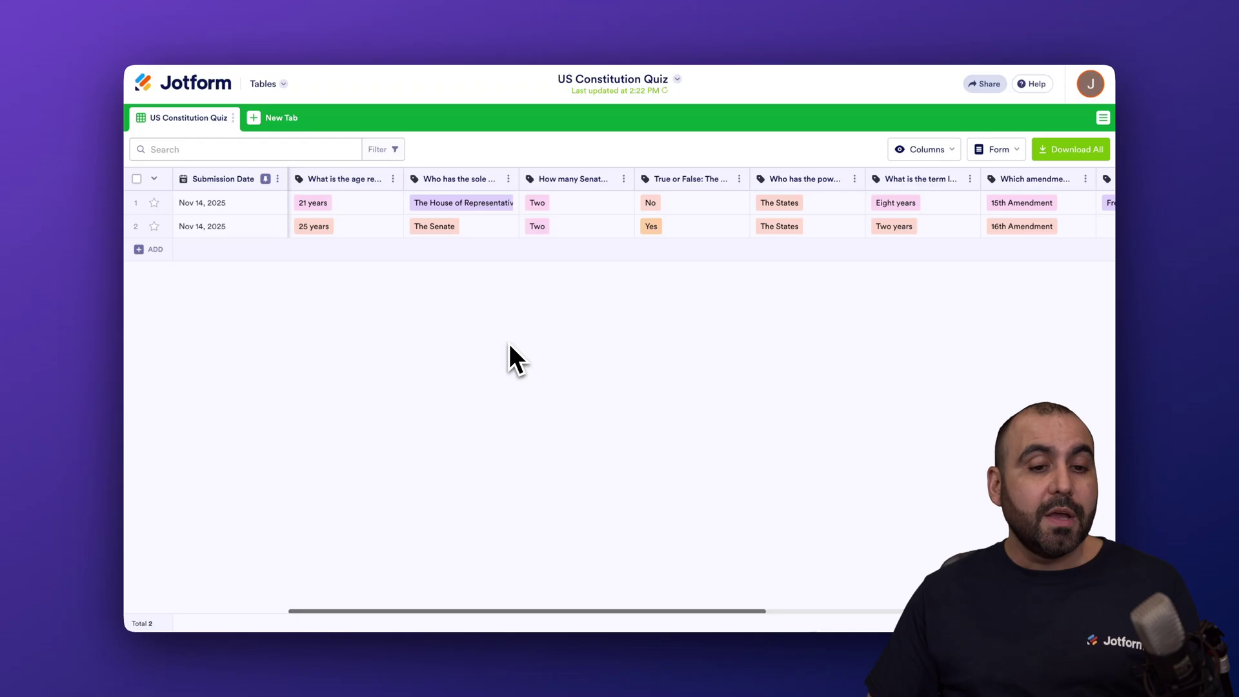
Step: Add a new Cards tab connected to the US Constitution Quiz form's submissions
{"action": "left_click", "coordinate": [266, 120]}
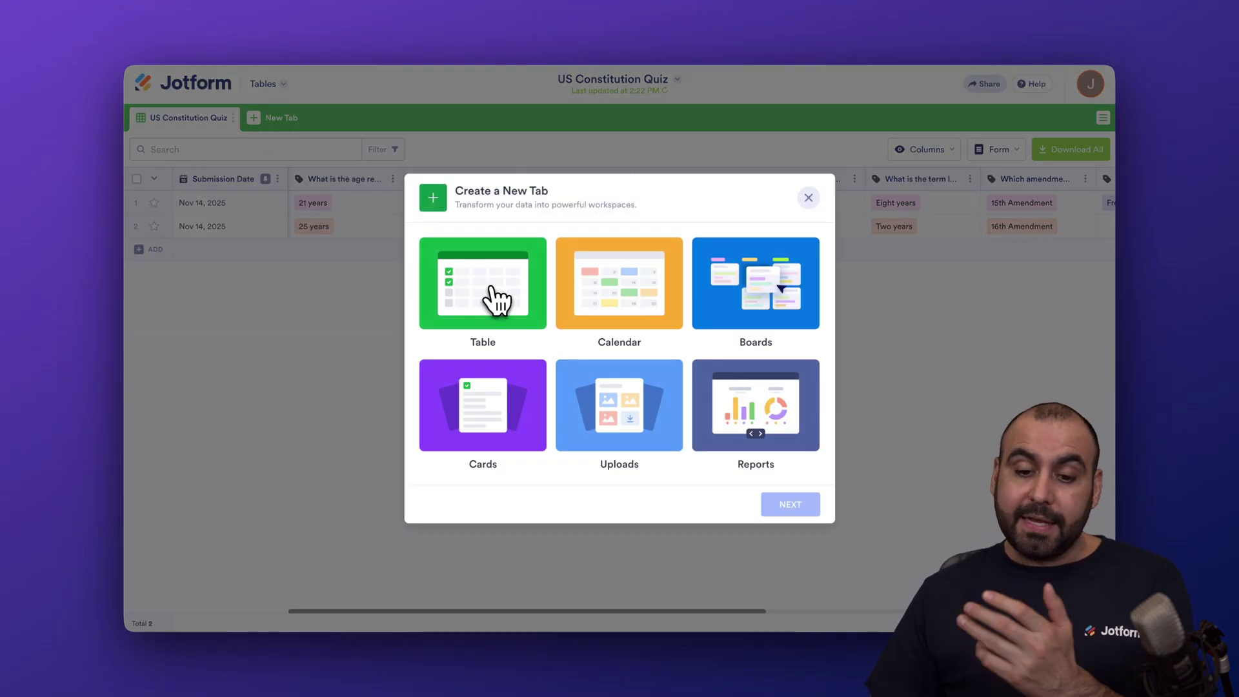
{"action": "left_click", "coordinate": [508, 407]}
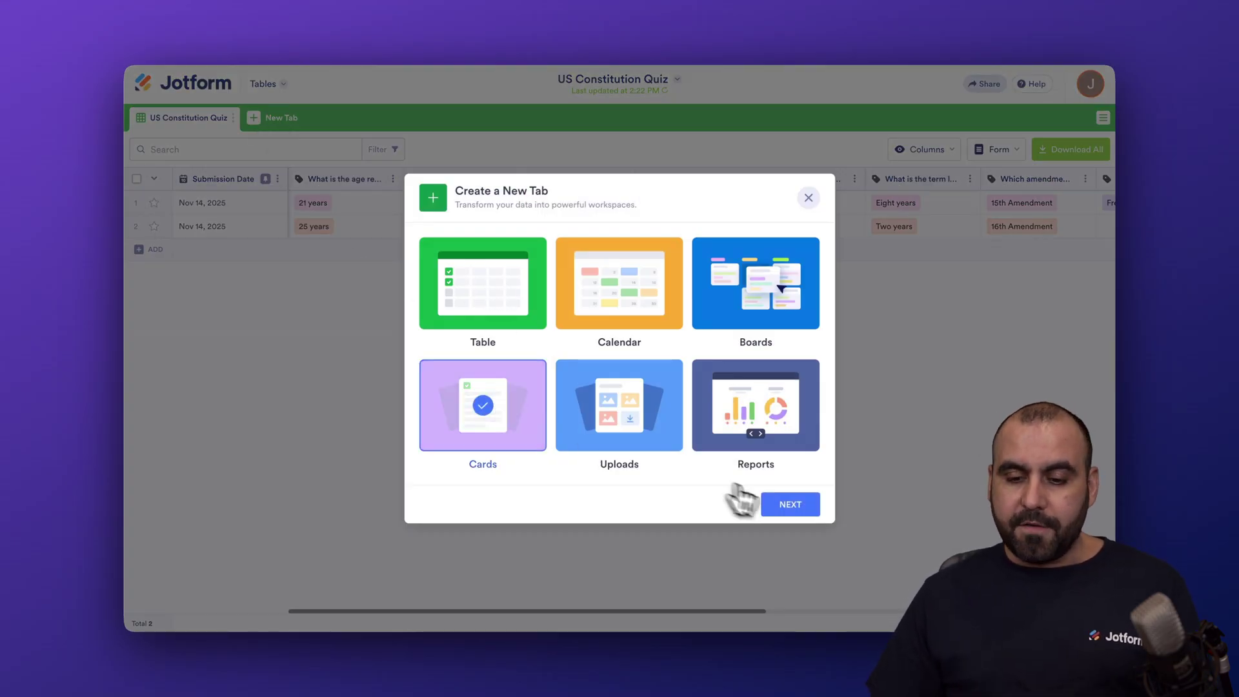
{"action": "left_click", "coordinate": [774, 502]}
{"action": "left_click", "coordinate": [617, 331]}
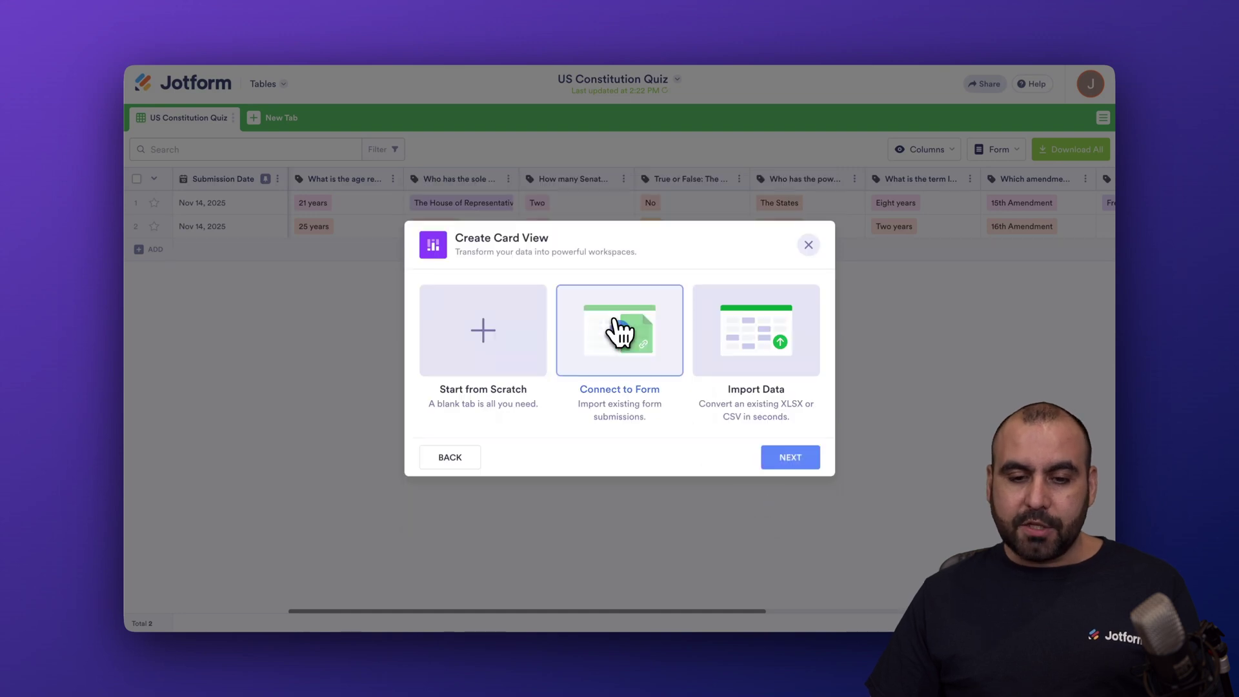
{"action": "left_click", "coordinate": [784, 455]}
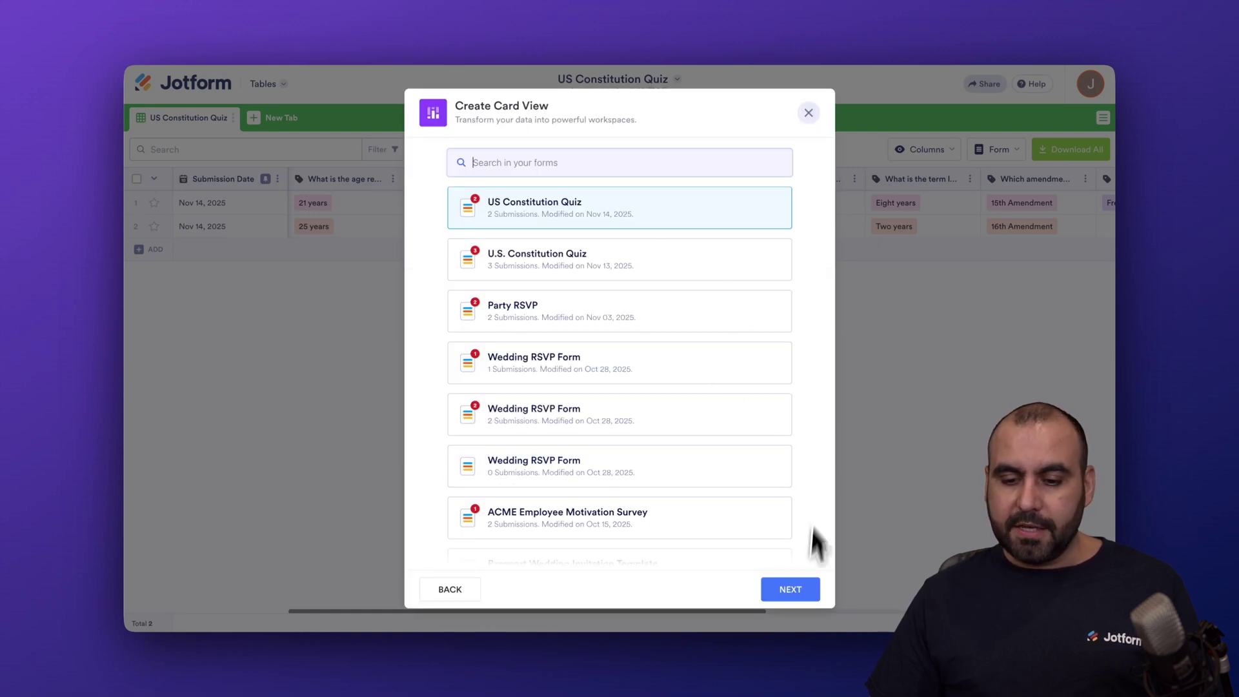
{"action": "left_click", "coordinate": [801, 586]}
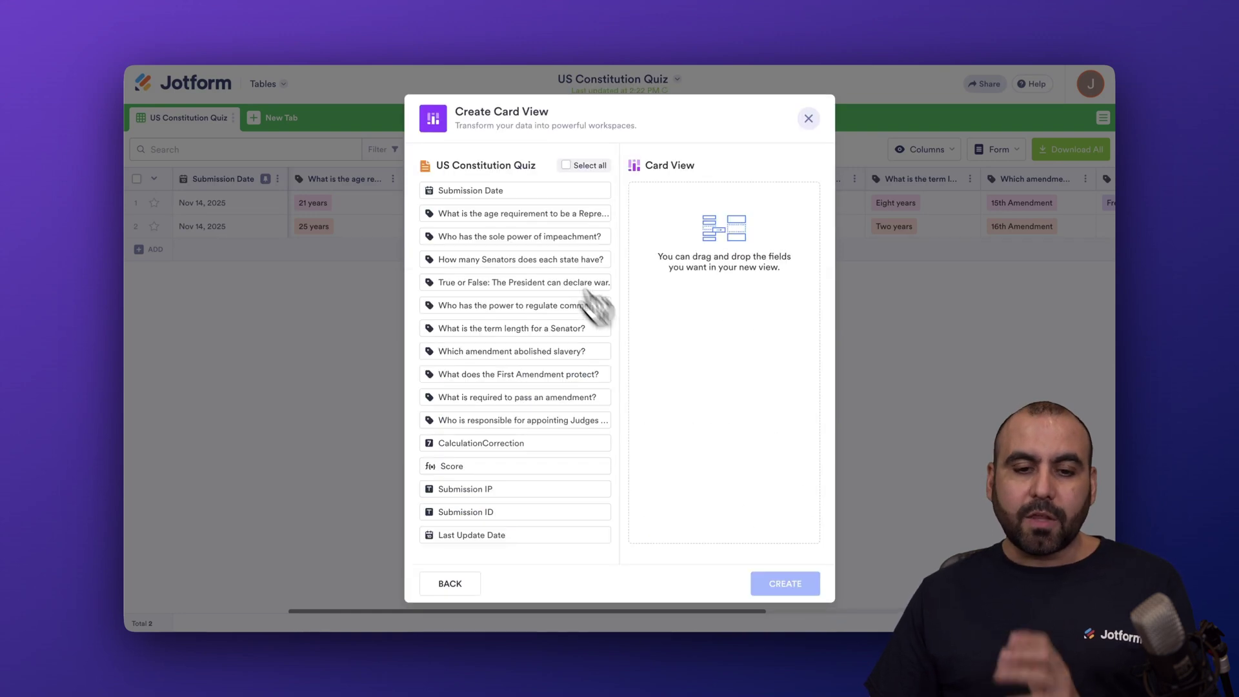
Step: Put Submission Date, Score and Last Update Date on the cards and create the view
{"action": "left_click_drag", "start_coordinate": [513, 193], "coordinate": [720, 199]}
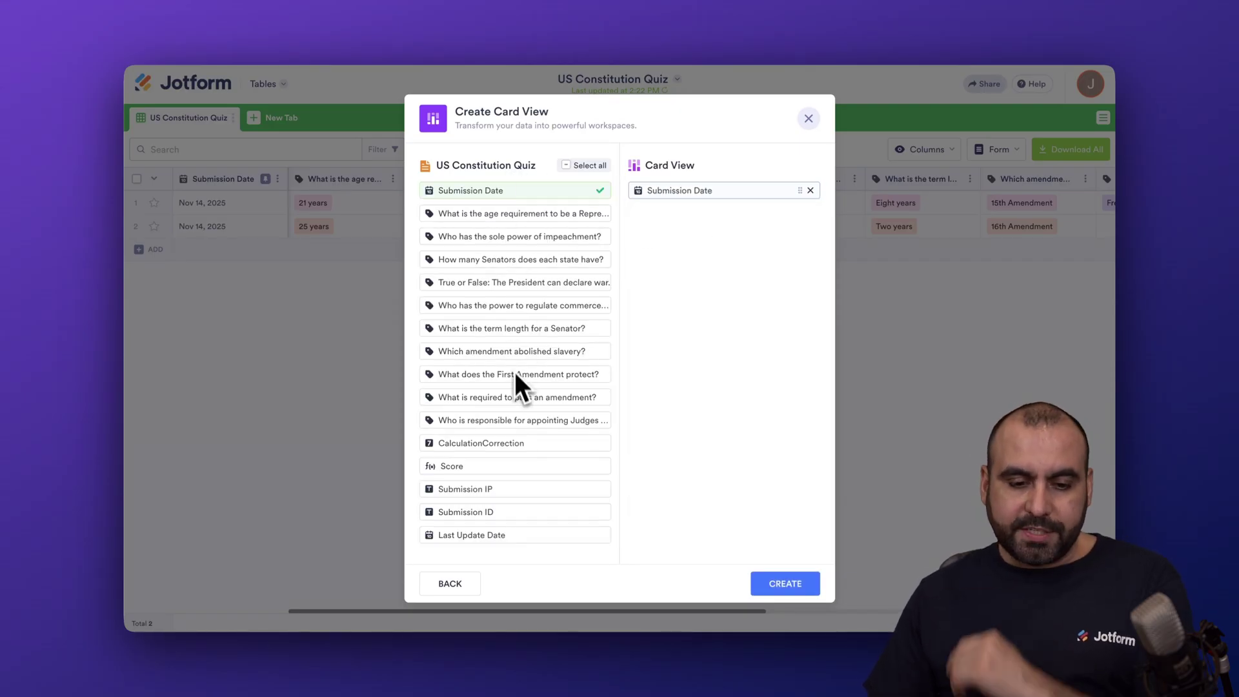
{"action": "scroll", "coordinate": [506, 444], "scroll_direction": "down", "scroll_amount": 1}
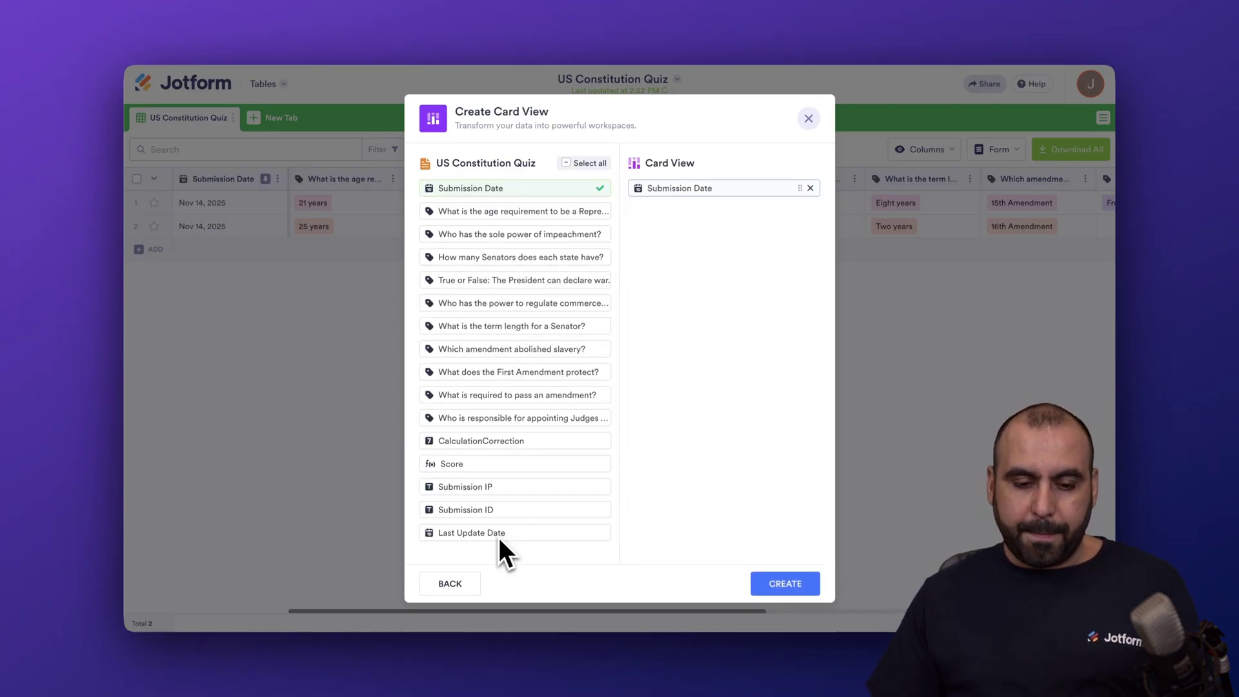
{"action": "left_click_drag", "start_coordinate": [479, 469], "coordinate": [730, 289]}
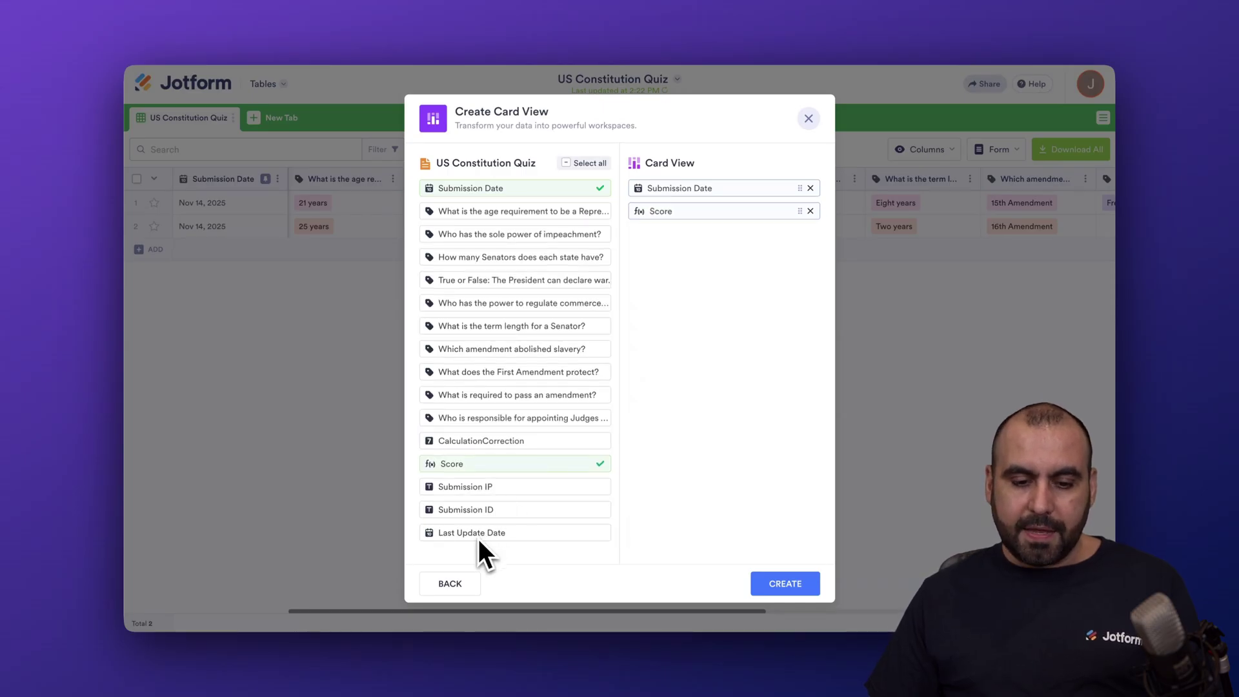
{"action": "left_click_drag", "start_coordinate": [478, 539], "coordinate": [678, 236]}
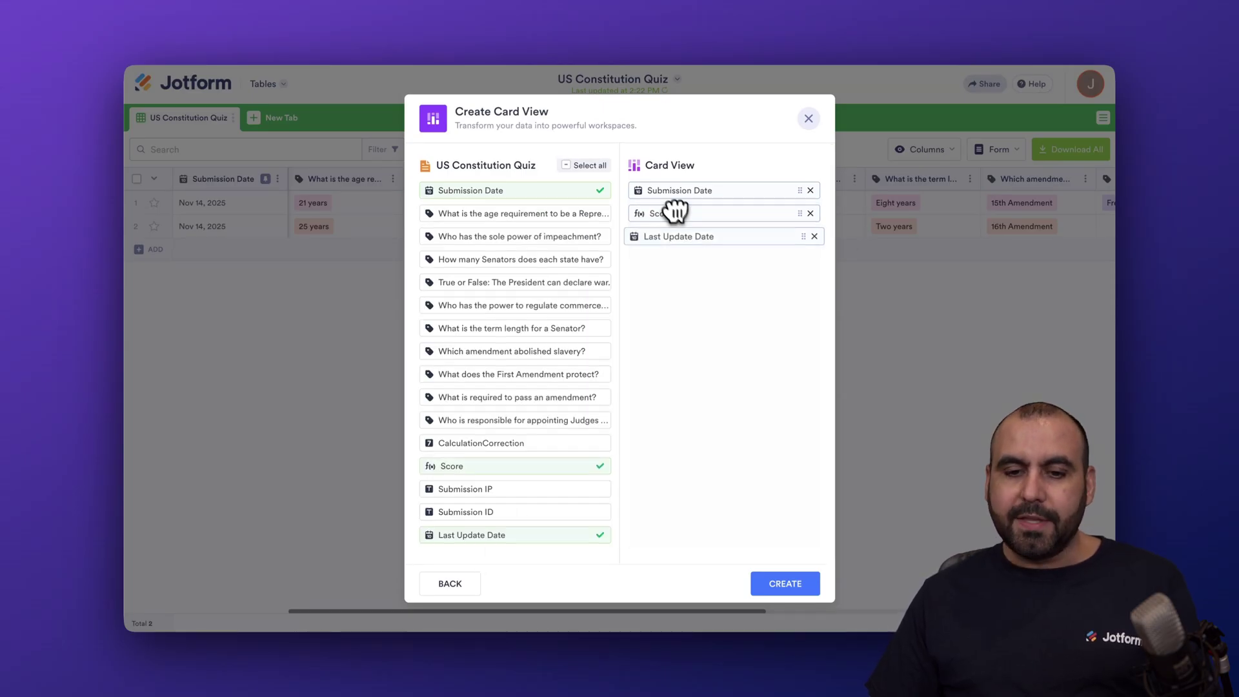
{"action": "left_click", "coordinate": [781, 585]}
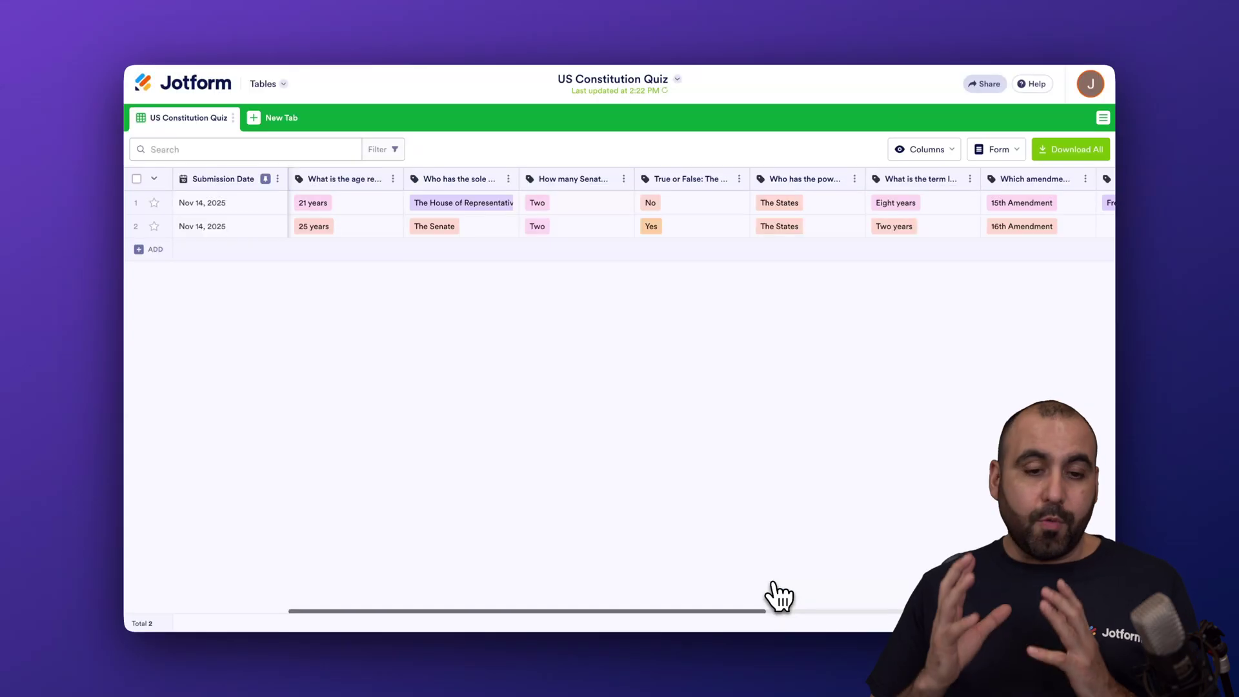